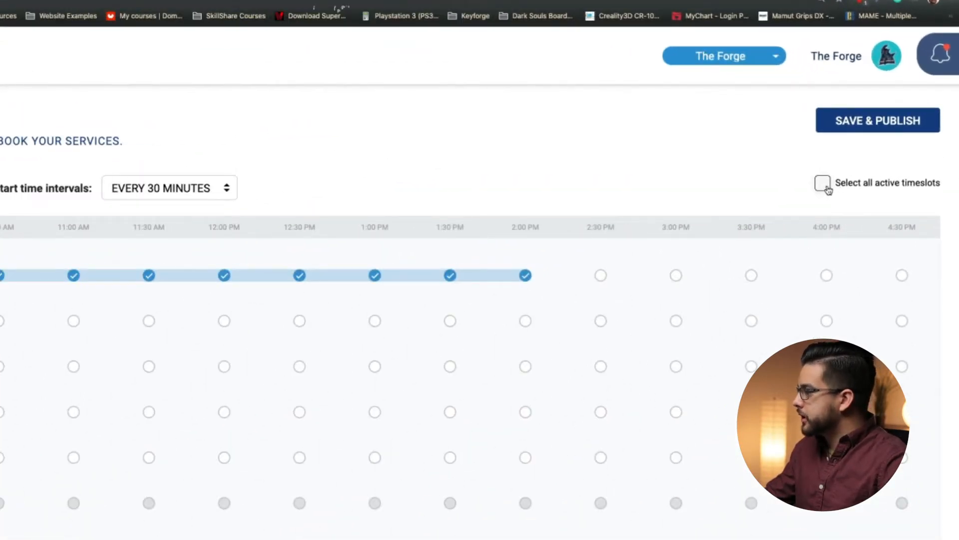
# Step: Select all active timeslots and clear the 12:00 PM, 12:30 PM and 1:00 PM slots in the third day row
pyautogui.click(823, 185)
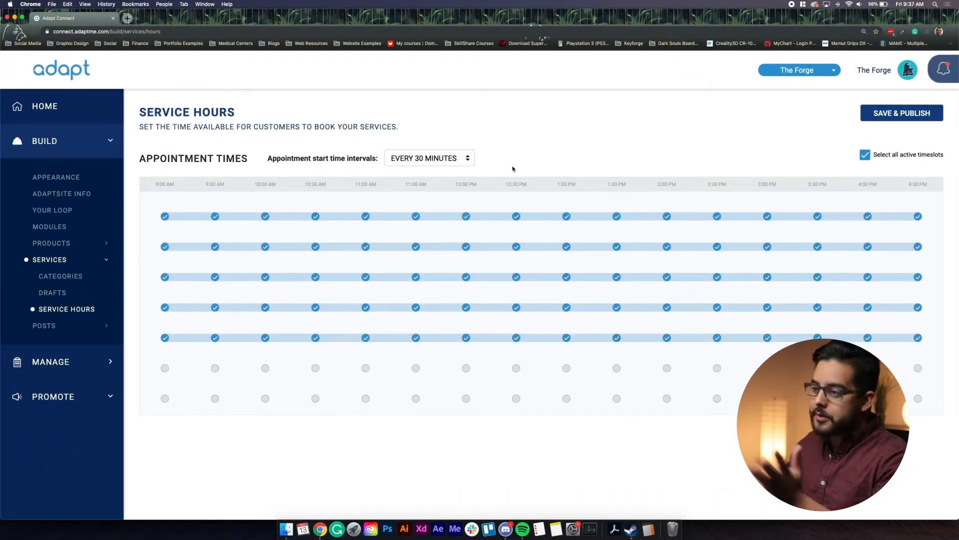
pyautogui.click(467, 277)
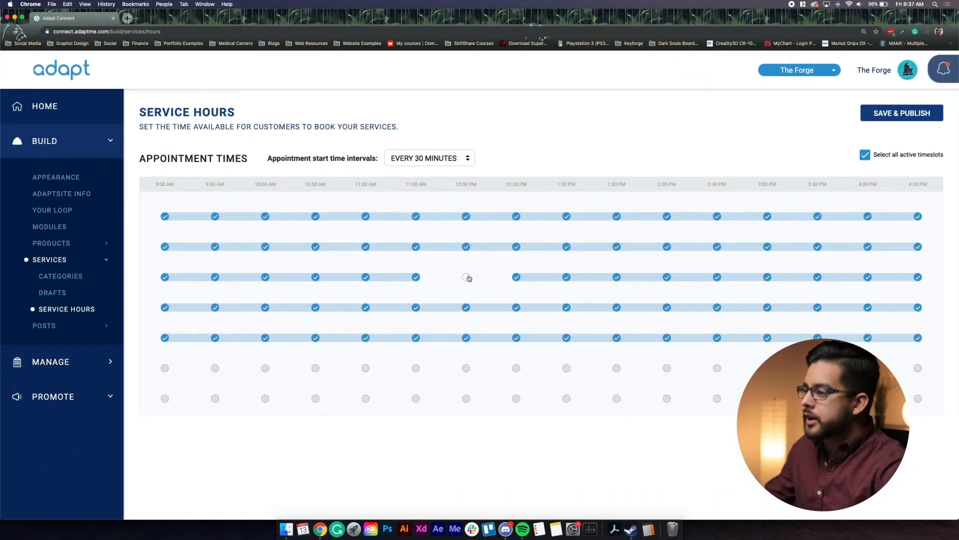
pyautogui.click(518, 278)
pyautogui.click(567, 279)
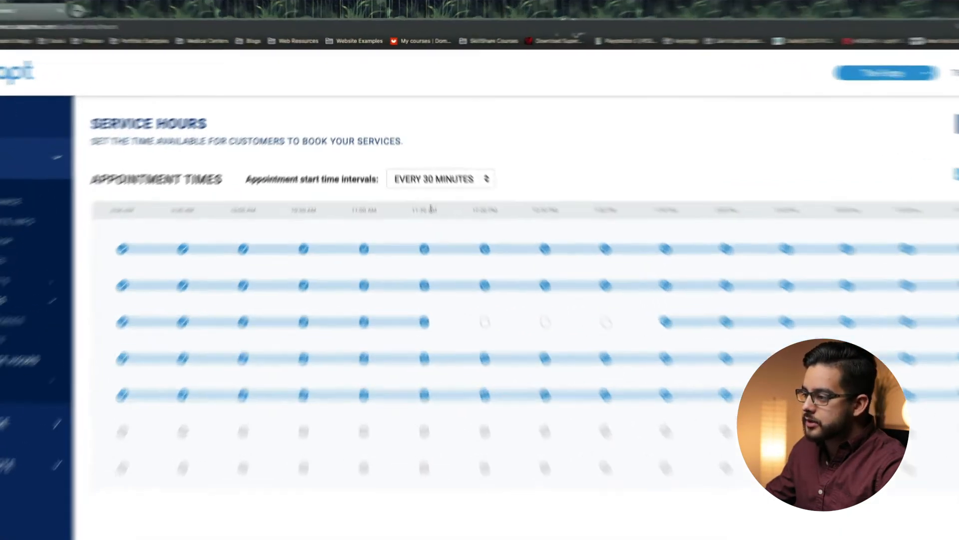
# Step: Review the appointment start time interval options, keep every 30 minutes, and save and publish the service hours
pyautogui.click(422, 158)
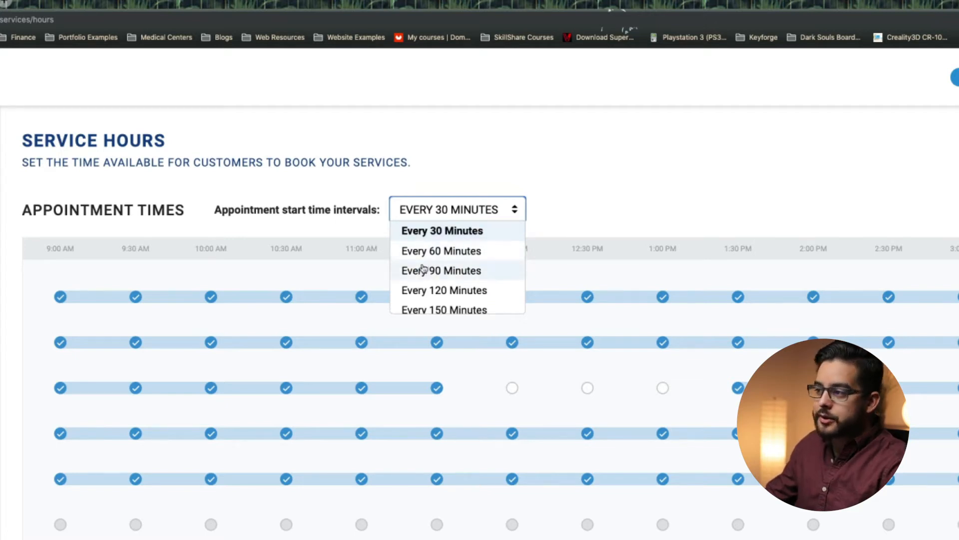
pyautogui.scroll(-1, 453, 289)
pyautogui.click(558, 185)
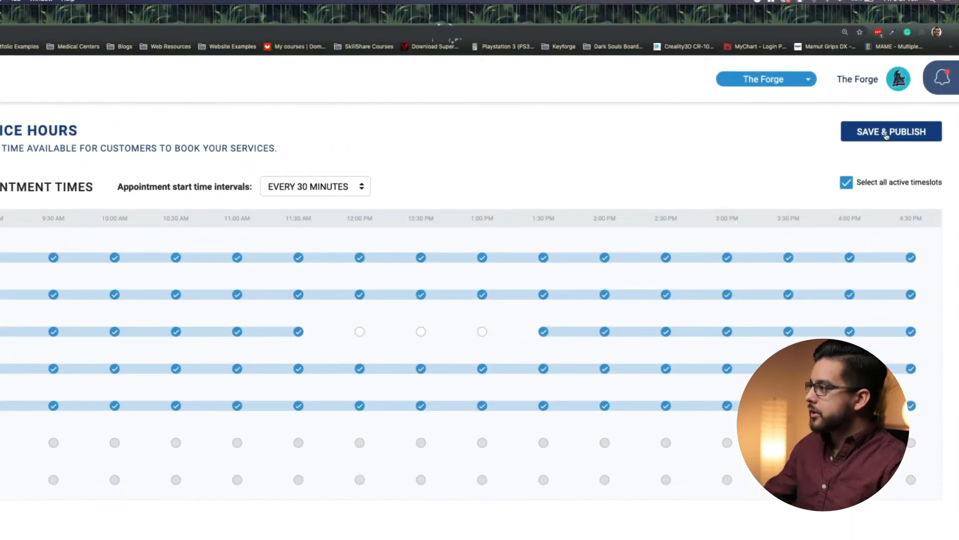
pyautogui.click(886, 132)
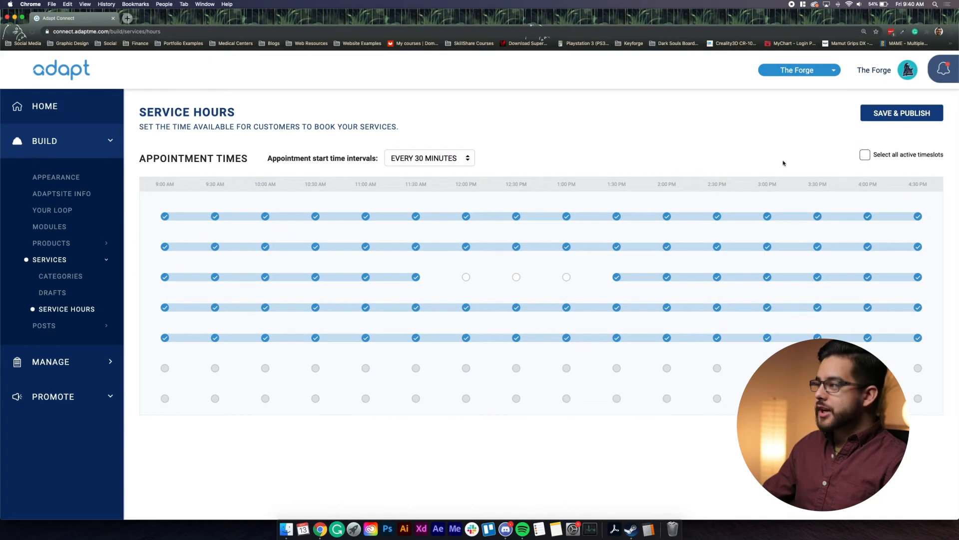
# Step: Create a service category titled "Repair" and save it
pyautogui.click(59, 275)
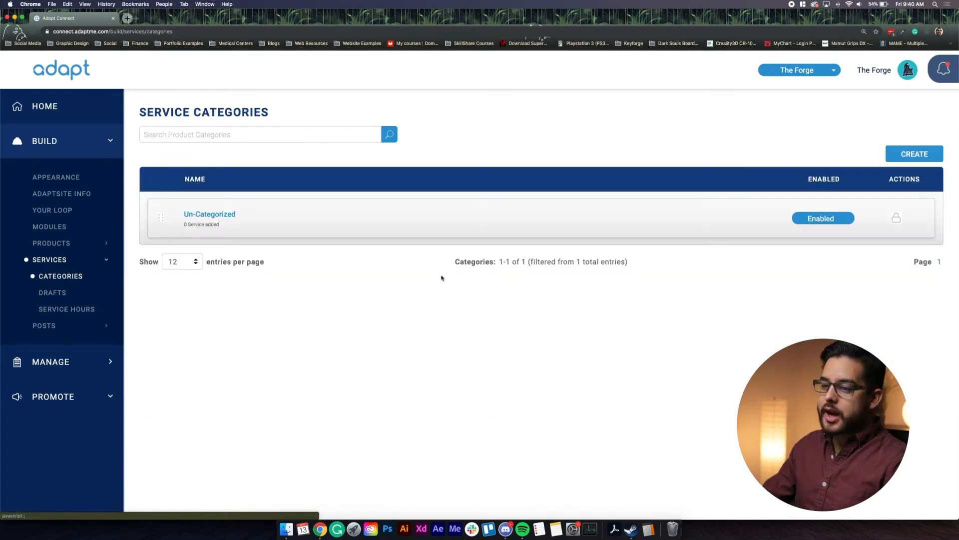
pyautogui.click(918, 153)
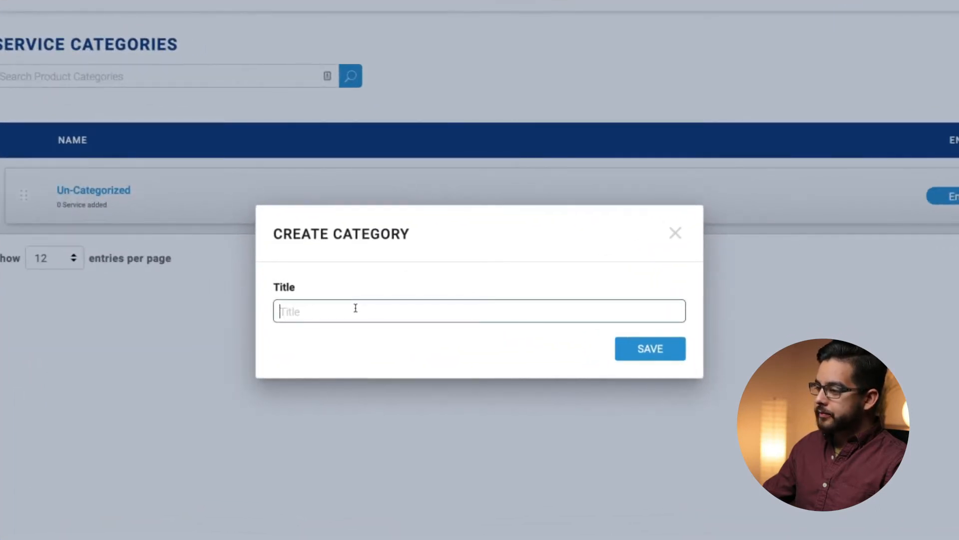
pyautogui.write('Repair')
pyautogui.click(636, 348)
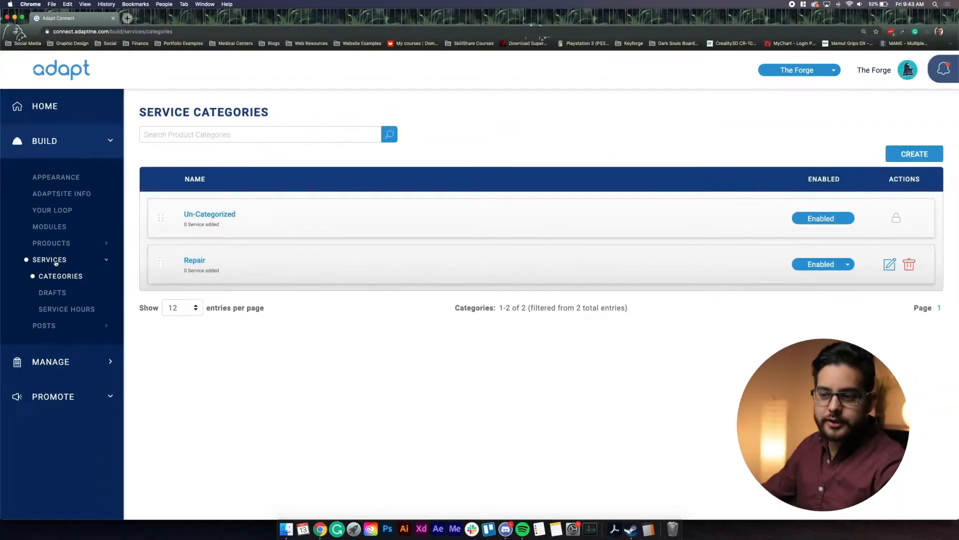
# Step: Start creating a new service of the "Appointment only" type
pyautogui.click(55, 261)
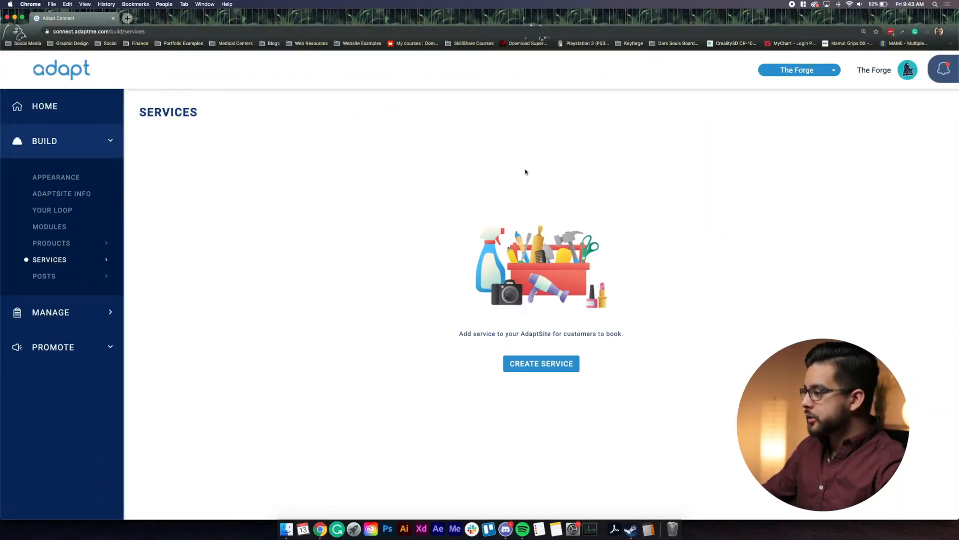
pyautogui.click(510, 370)
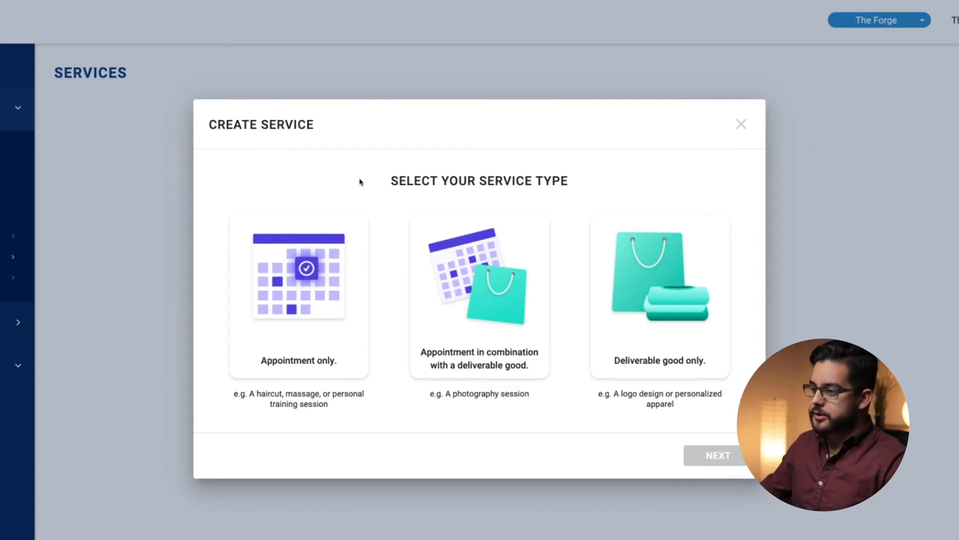
pyautogui.click(313, 270)
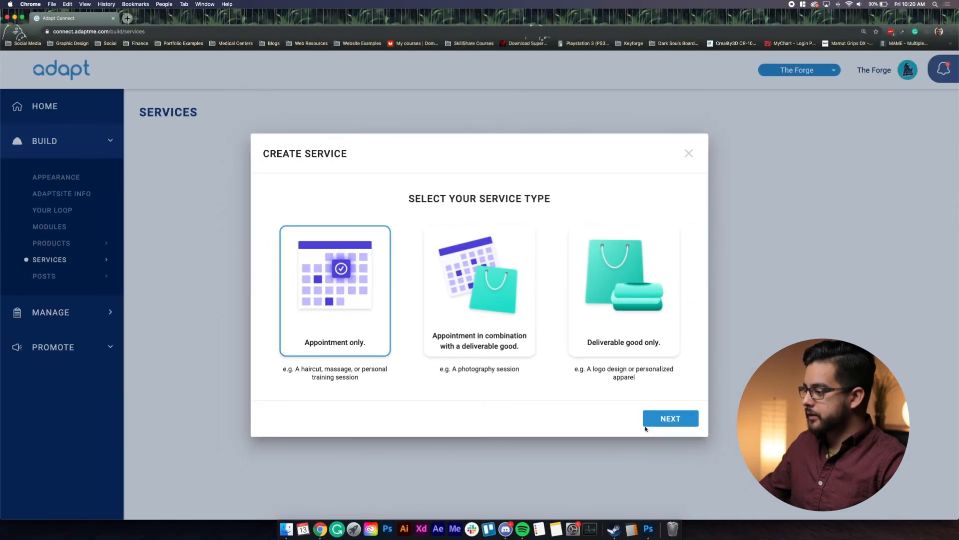
pyautogui.click(702, 455)
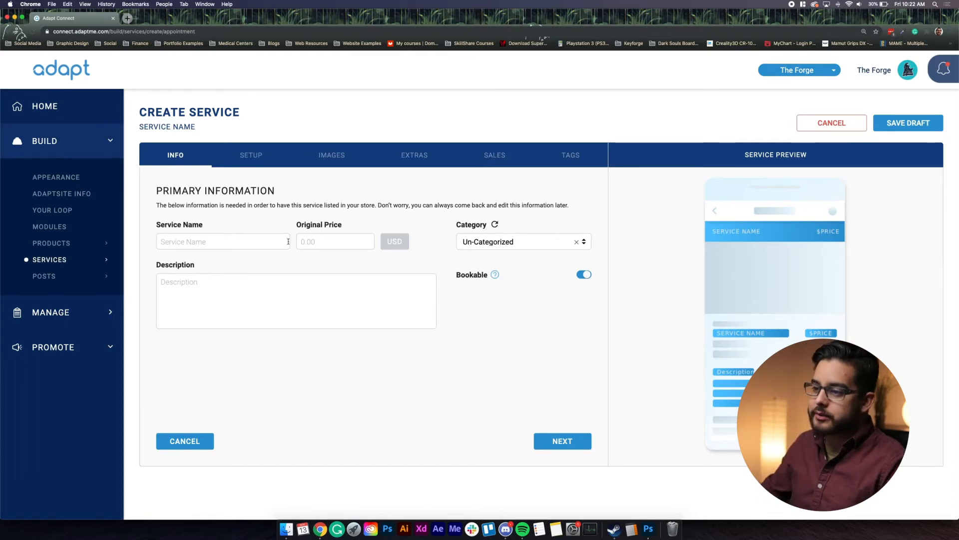
# Step: Name the service "PC Repair", set its original price to 30 USD and assign it to the Repair category
pyautogui.click(288, 242)
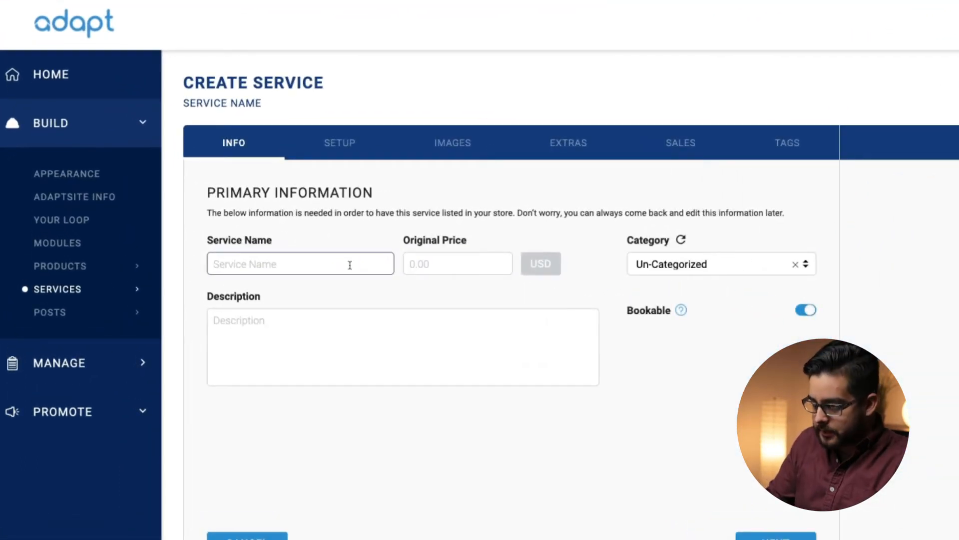
pyautogui.write('PC Repai')
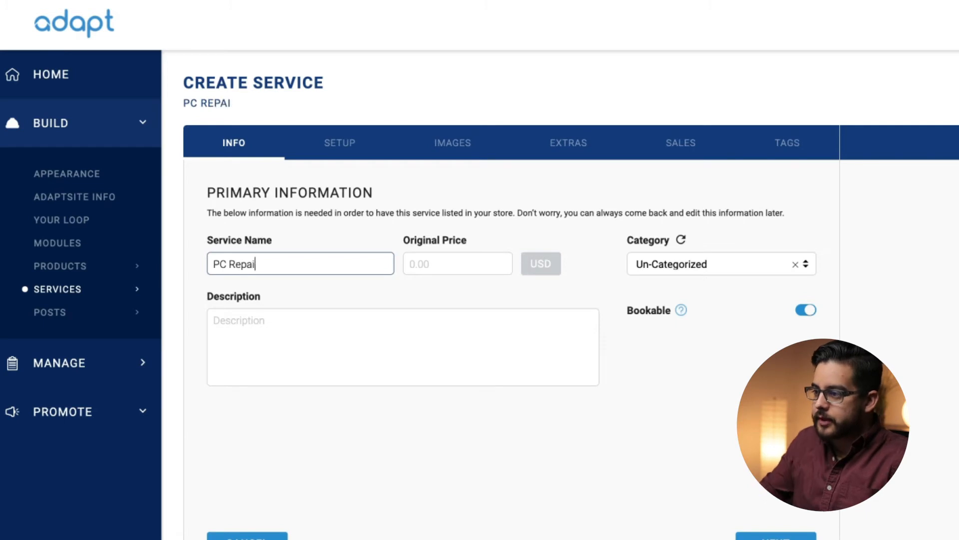
pyautogui.write('r')
pyautogui.click(425, 268)
pyautogui.write('30')
pyautogui.click(665, 270)
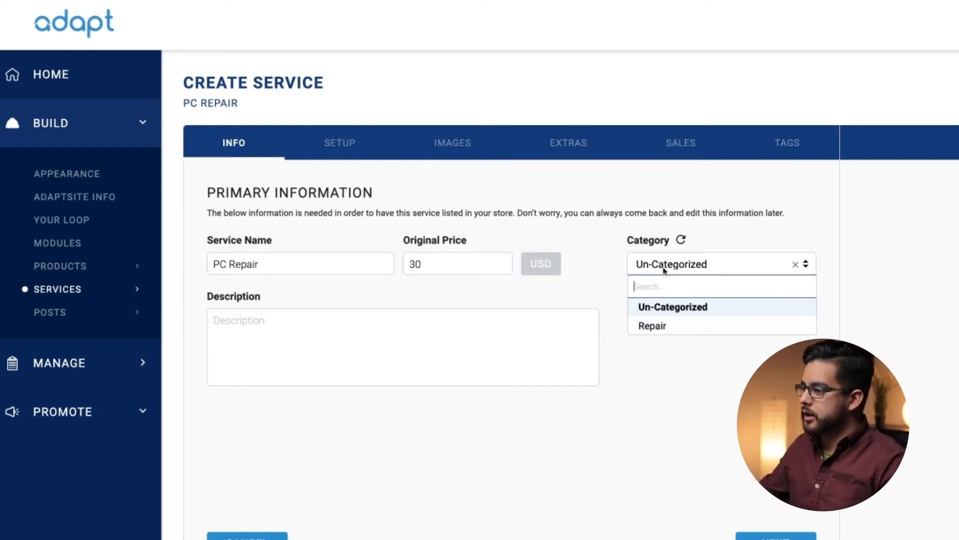
pyautogui.click(644, 325)
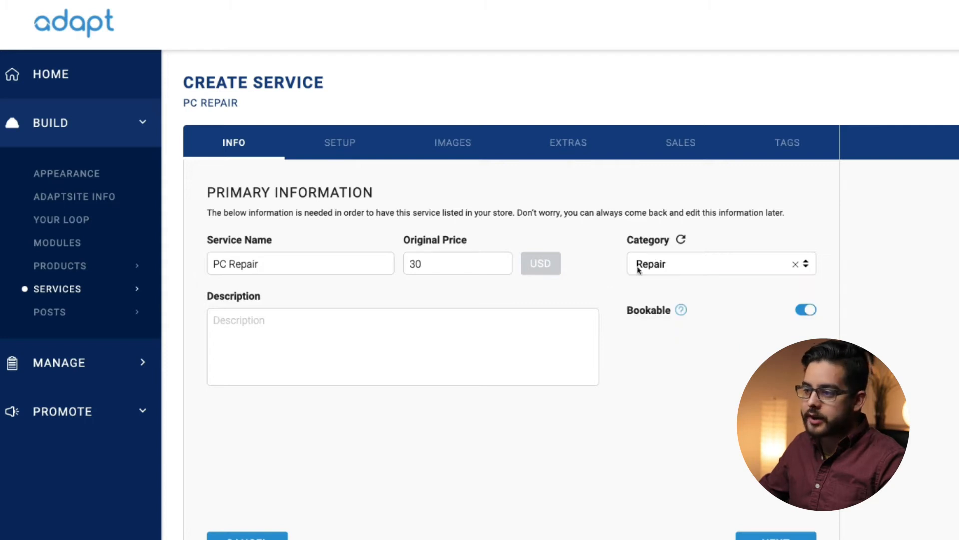
# Step: Write a description offering a diagnostic and help preventing data loss on the customer's laptop or desktop, and proceed to the service setup
pyautogui.click(264, 315)
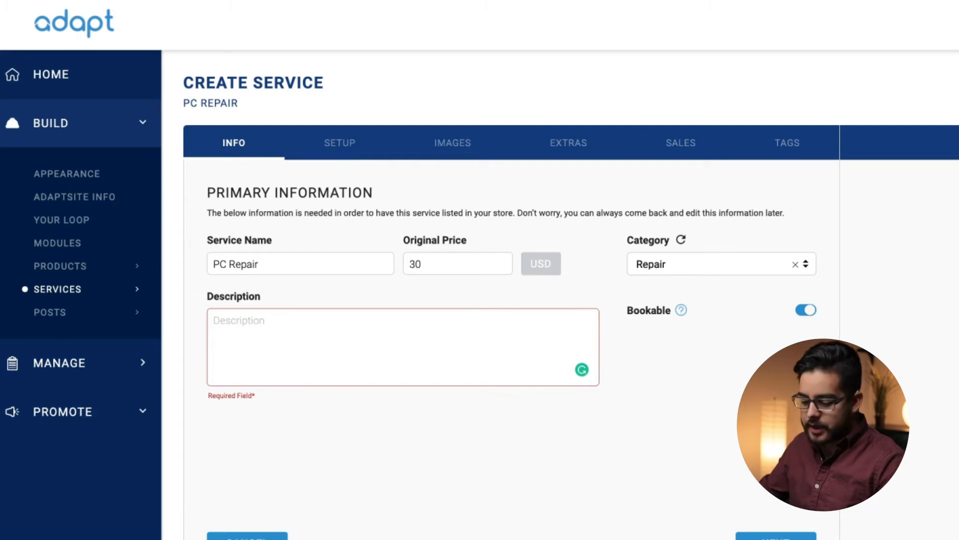
pyautogui.click(316, 338)
pyautogui.write("Having issues with your computer? It can happen to anyone so don't sweat it! We are more than happy to take a look at your laptop or desktop and help prevent your data from being lost. We will first take a diagnostic of your computer then go from there.")
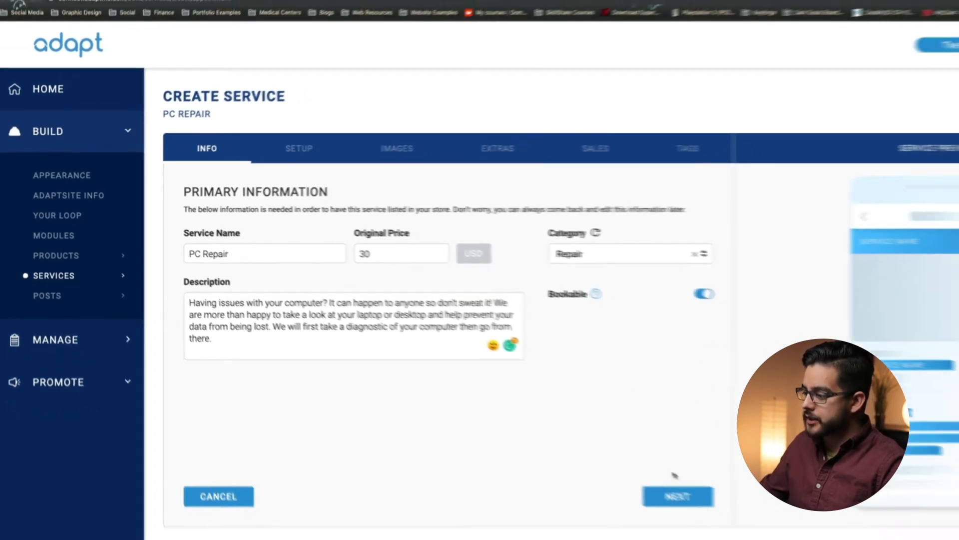
pyautogui.click(678, 496)
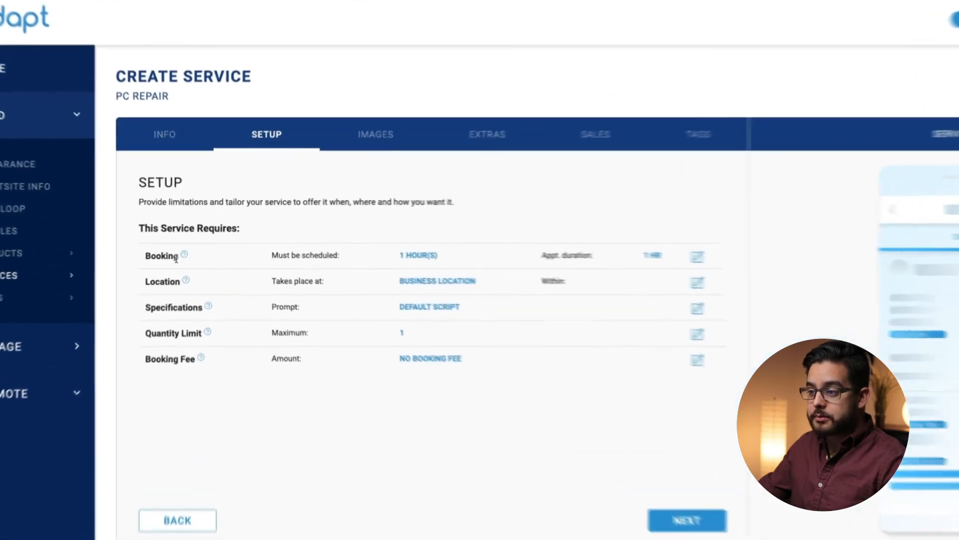
# Step: Require bookings at least 1 hour in advance and save the service location with the business address selected
pyautogui.click(697, 257)
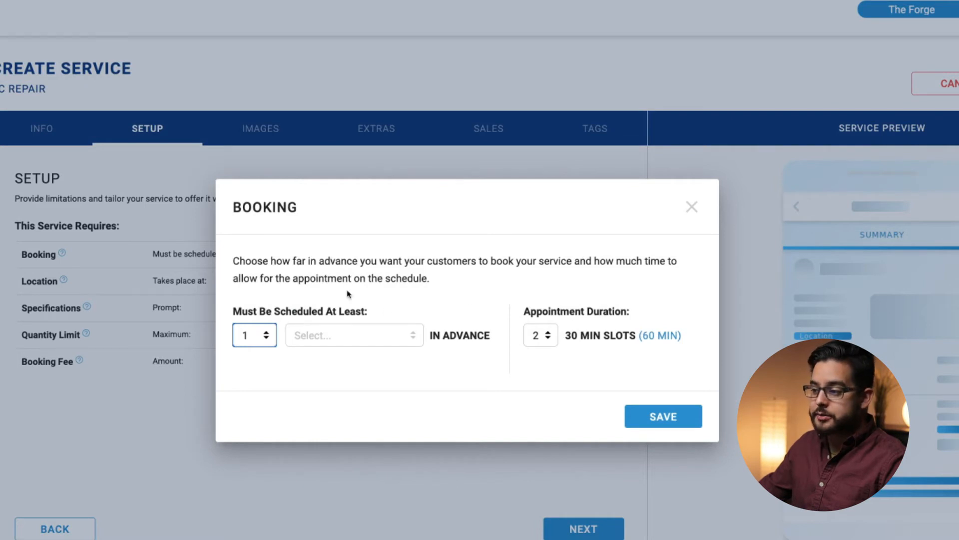
pyautogui.click(342, 334)
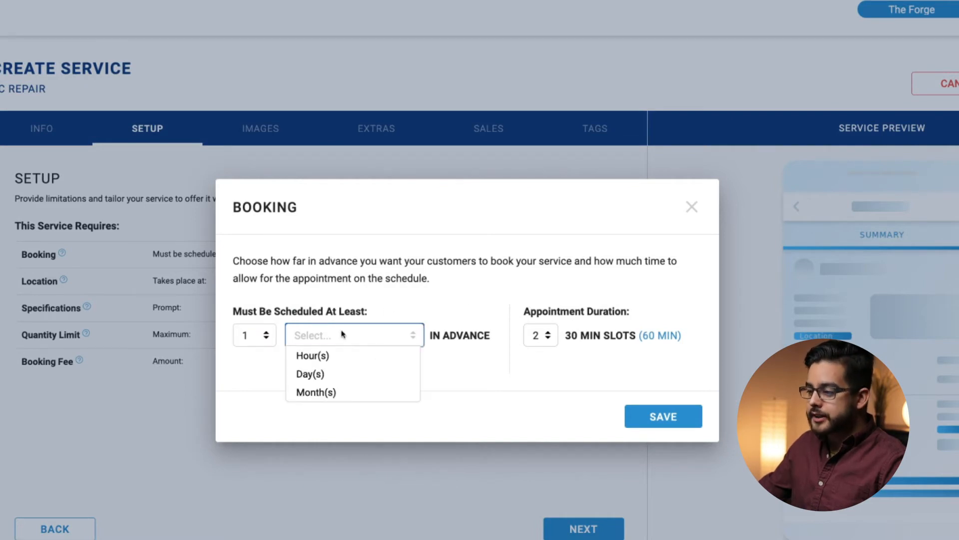
pyautogui.click(321, 357)
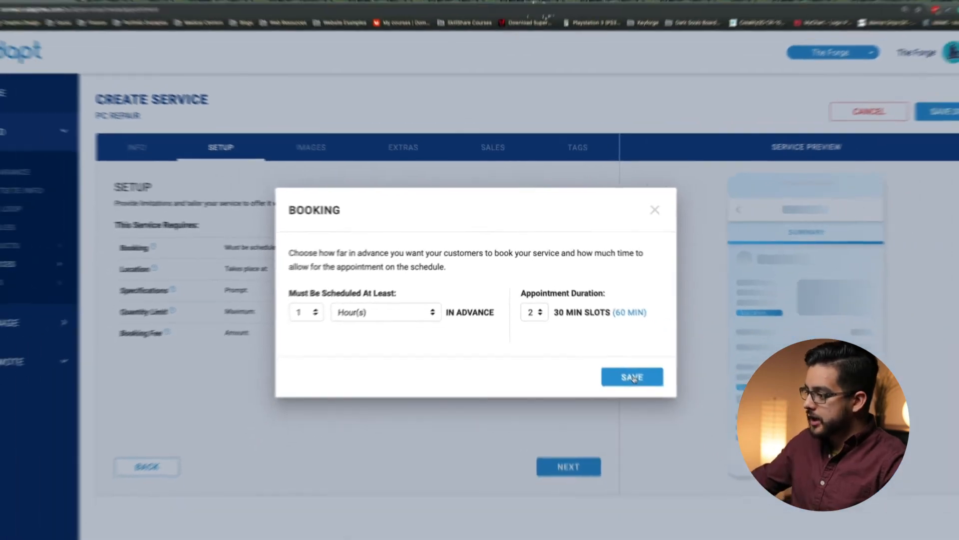
pyautogui.click(664, 417)
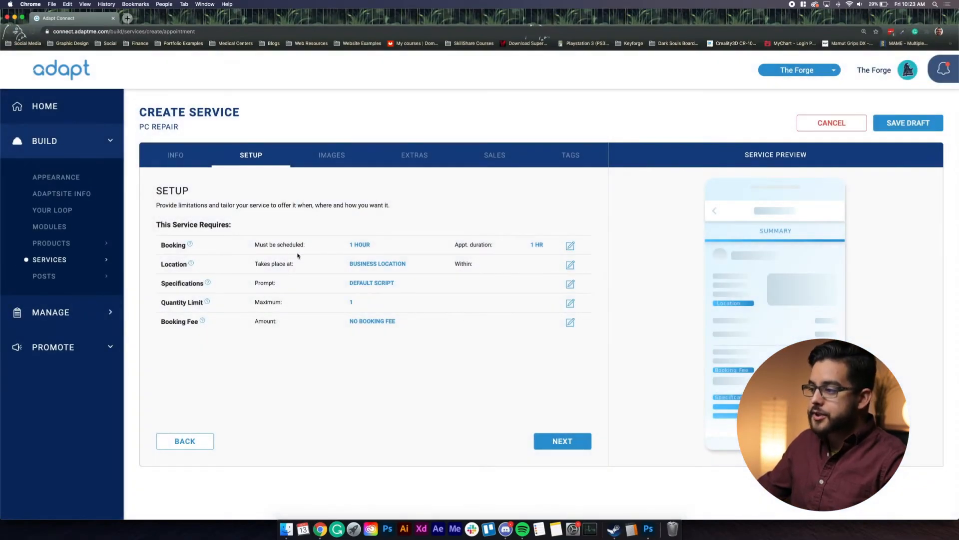
pyautogui.click(571, 266)
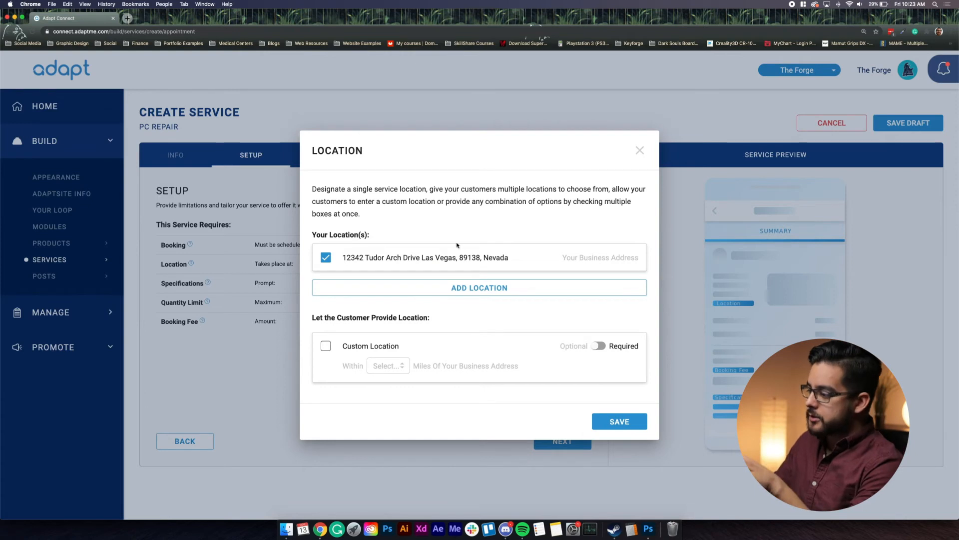
pyautogui.click(619, 420)
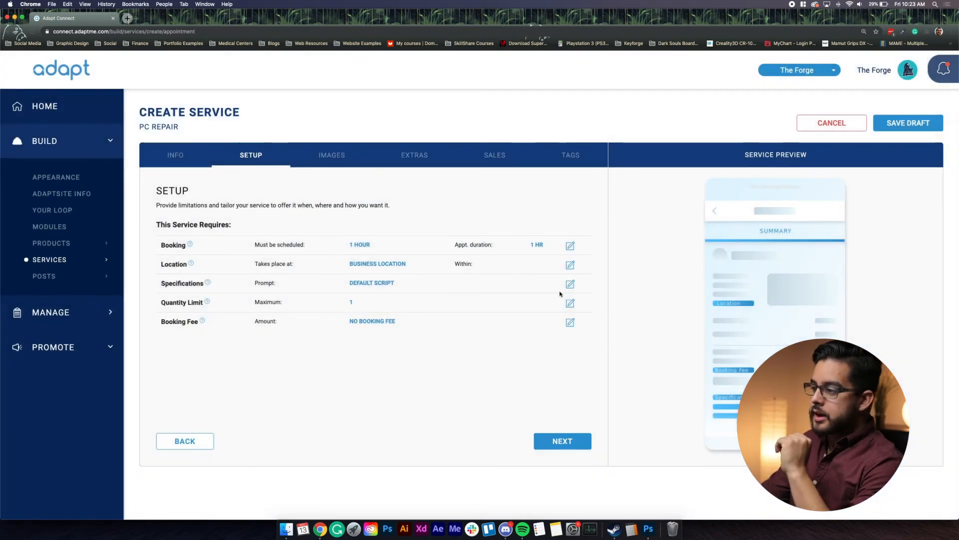
# Step: Replace the specifications prompt with "What technical difficulties are you currently experiencing?" and save it
pyautogui.click(571, 285)
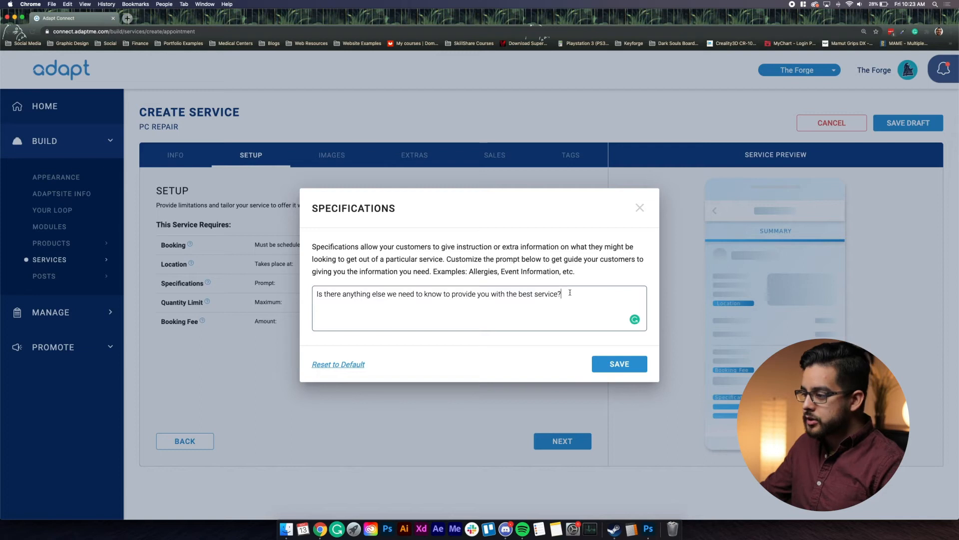
pyautogui.moveTo(571, 294); pyautogui.dragTo(295, 288)
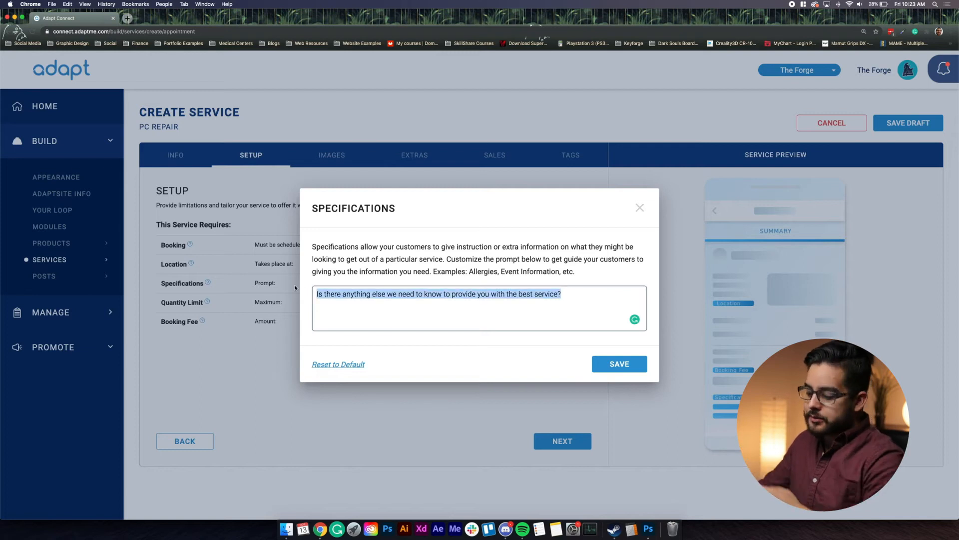
pyautogui.press('BackSpace')
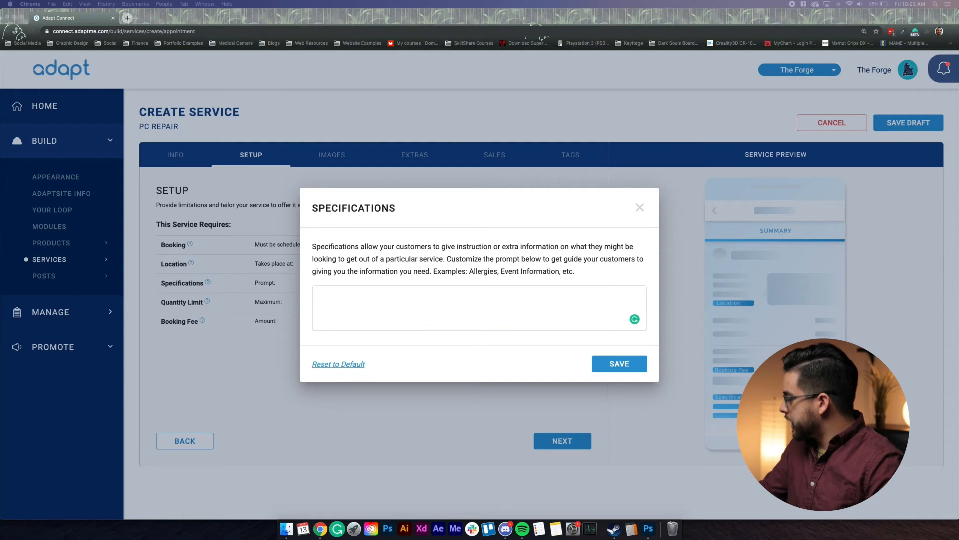
pyautogui.click(377, 299)
pyautogui.write('What technical difficulties are you currently experiencing?')
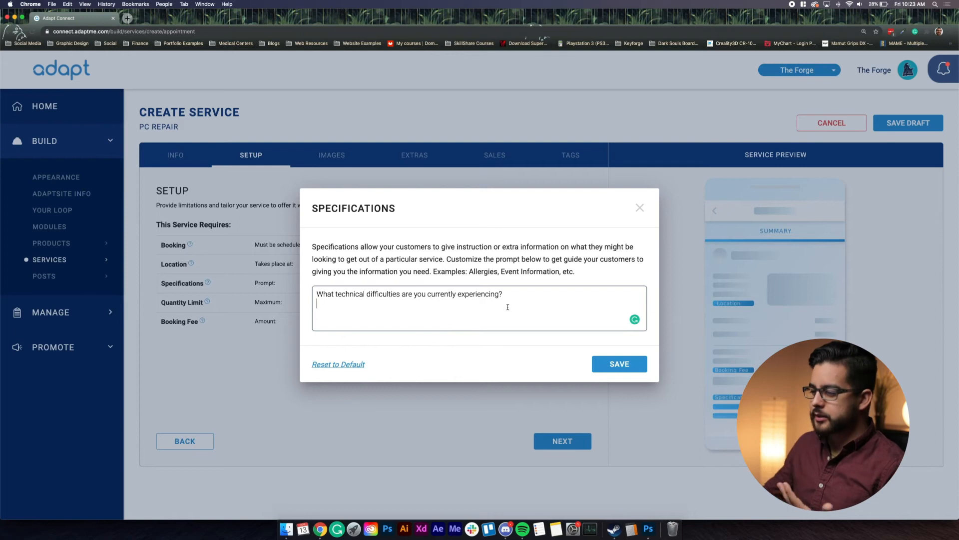
pyautogui.click(618, 364)
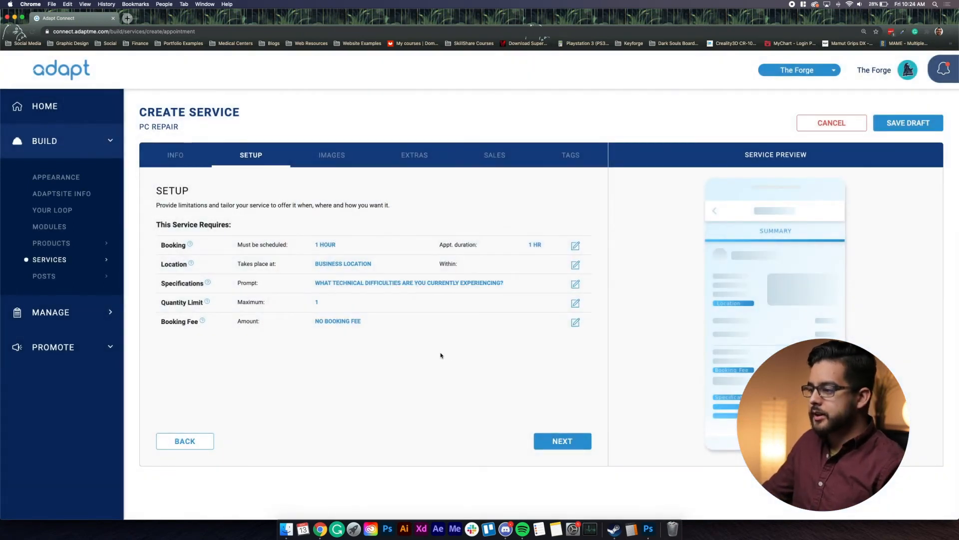
# Step: Upload Building_1.jpg, Building_2.jpg, Building_3.jpeg and Building_4.jpg from The Forge folder to the service media library
pyautogui.click(561, 440)
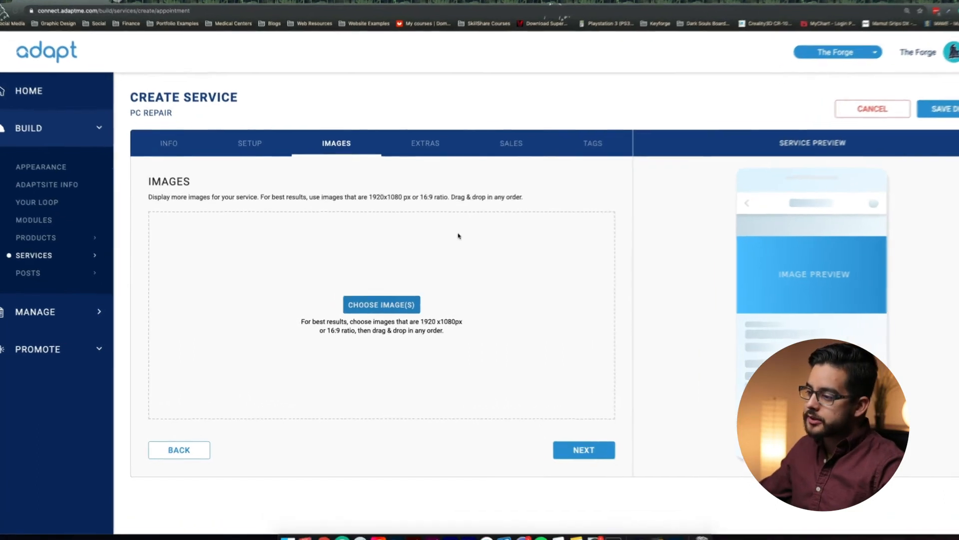
pyautogui.click(400, 303)
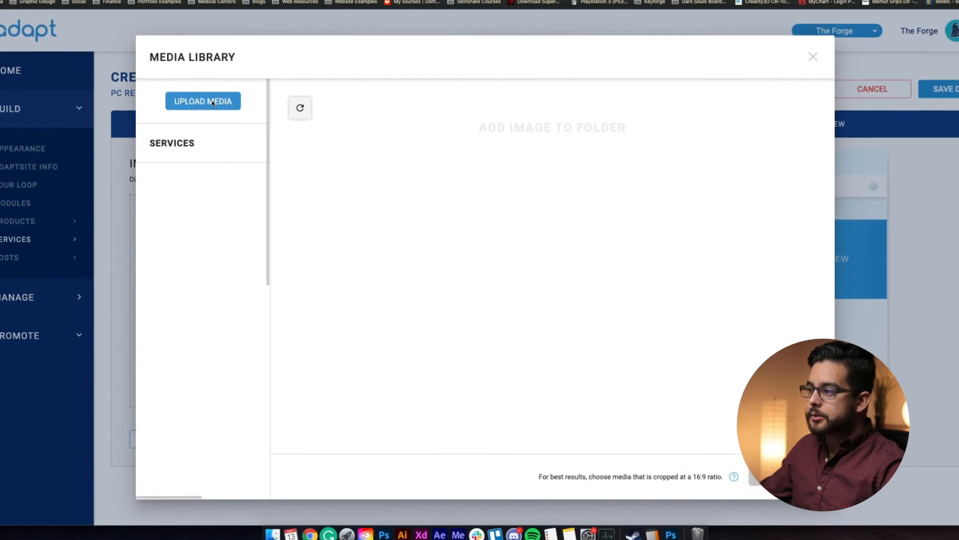
pyautogui.click(212, 103)
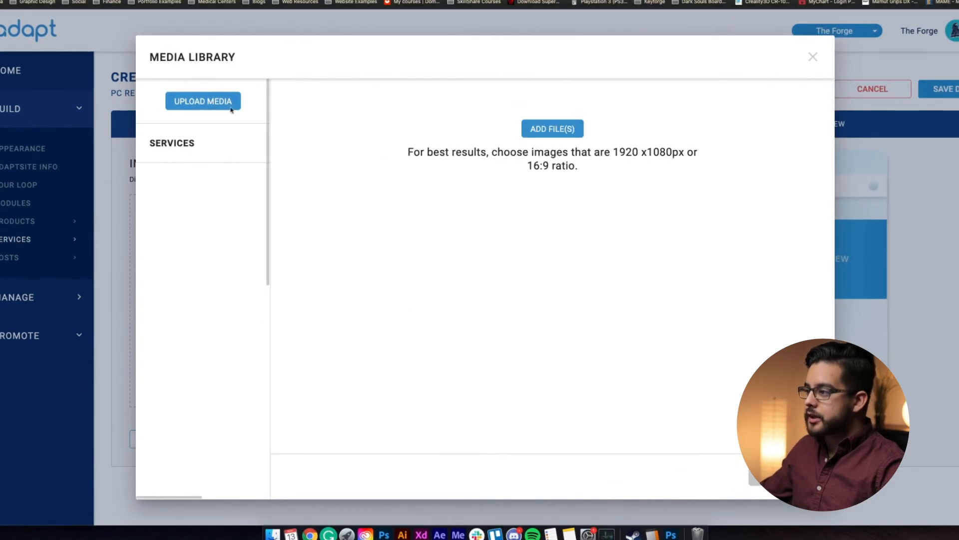
pyautogui.click(546, 131)
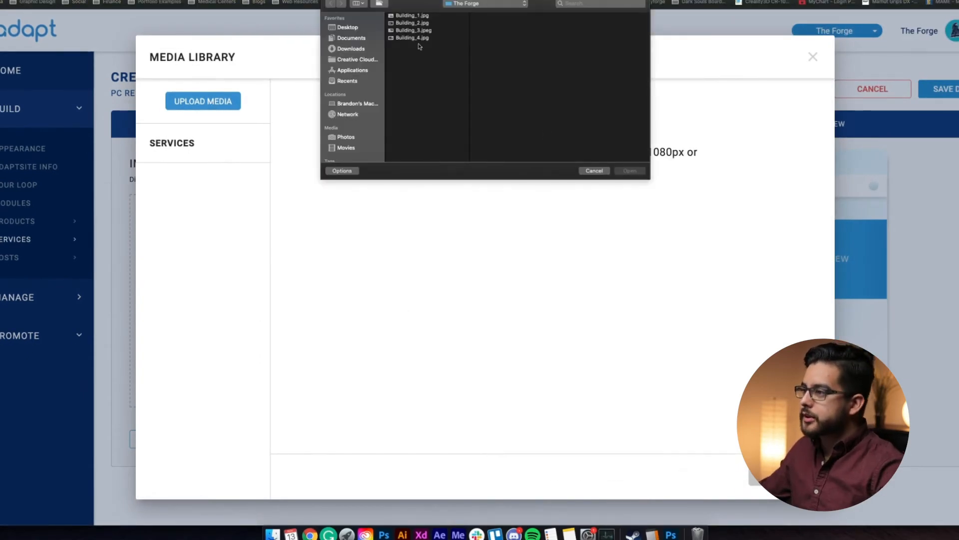
pyautogui.click(421, 16)
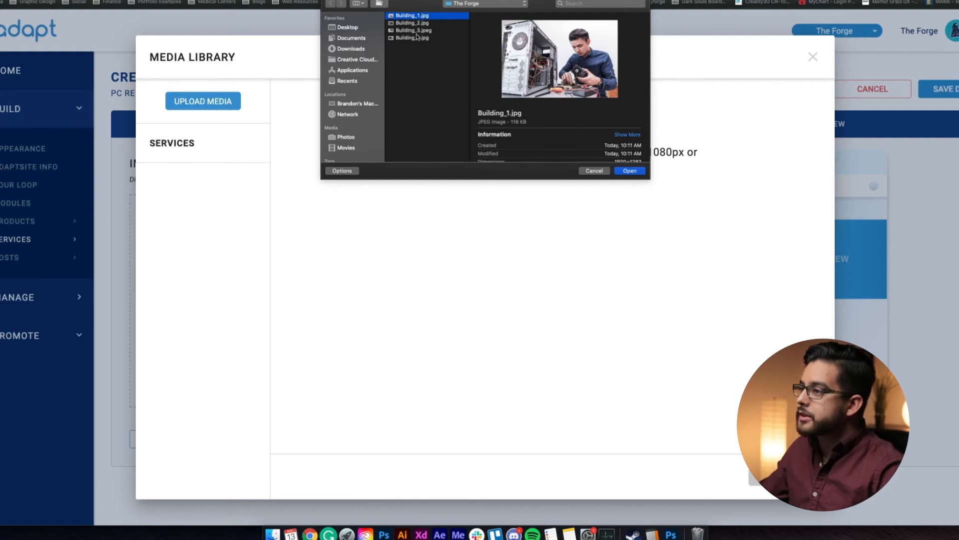
pyautogui.keyDown('shift'); pyautogui.click(417, 39); pyautogui.keyUp('shift')
pyautogui.click(633, 171)
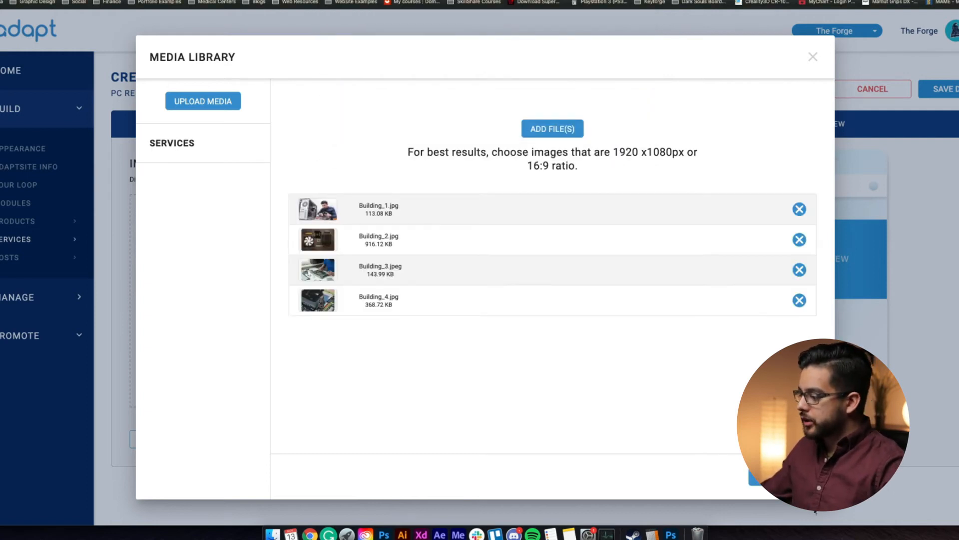
pyautogui.click(783, 477)
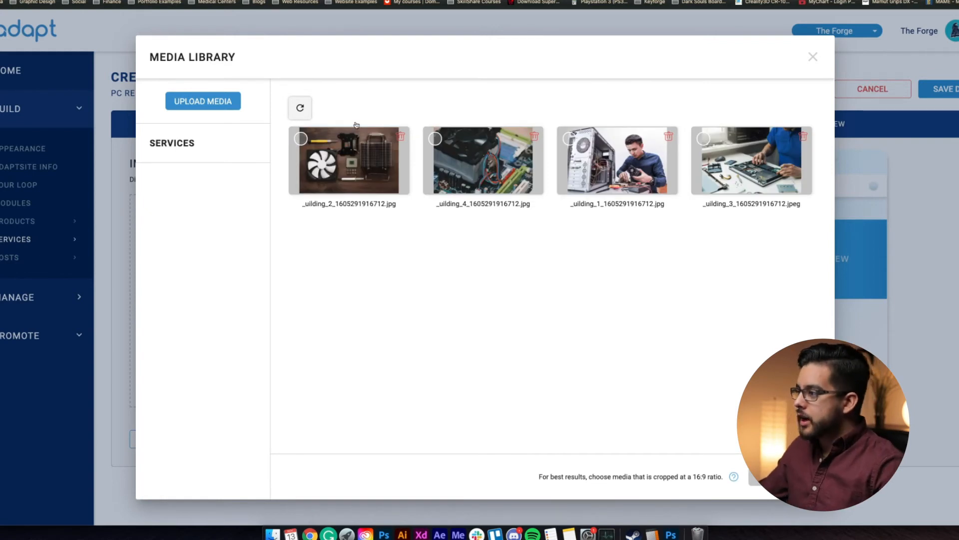
# Step: Add all four uploaded images from the media library to the service and proceed to the extras
pyautogui.click(298, 141)
pyautogui.click(434, 141)
pyautogui.click(569, 143)
pyautogui.click(701, 141)
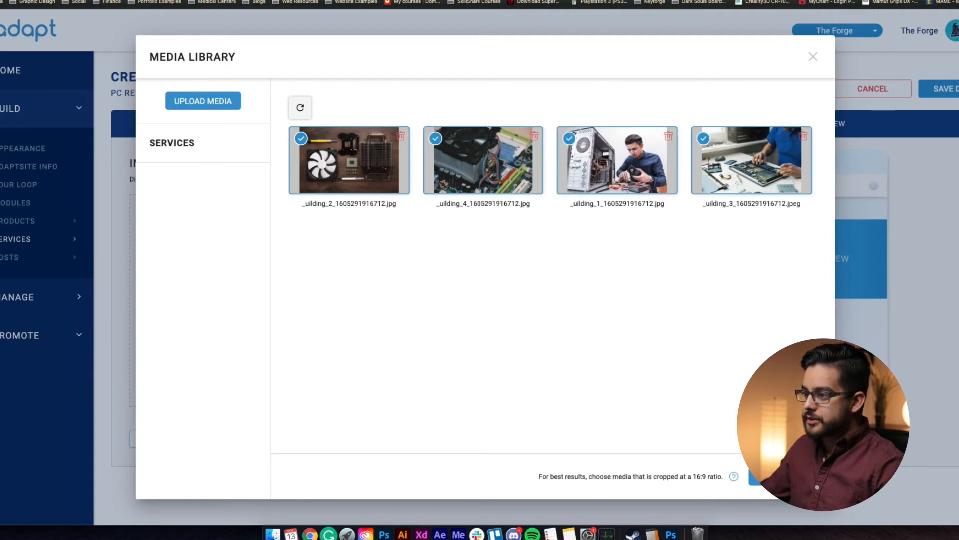
pyautogui.click(781, 476)
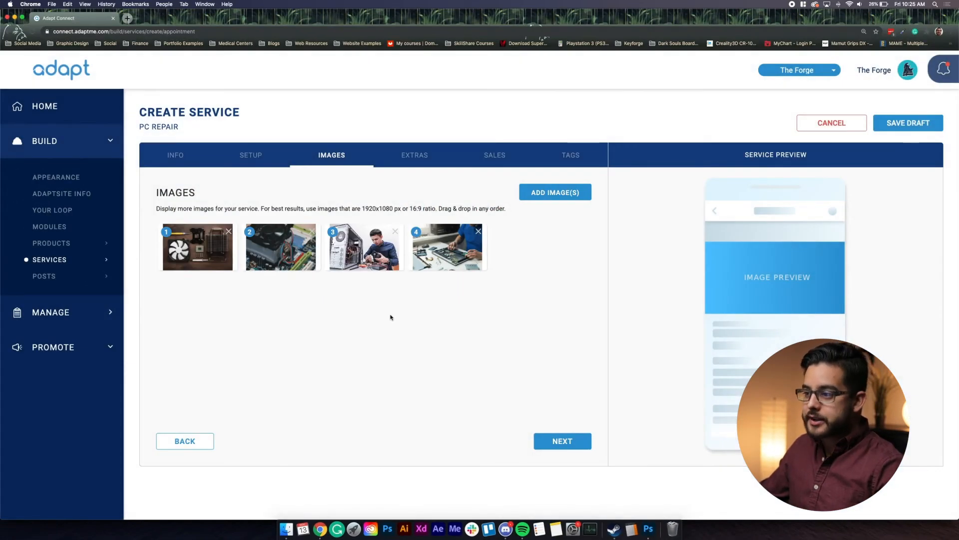
pyautogui.click(573, 441)
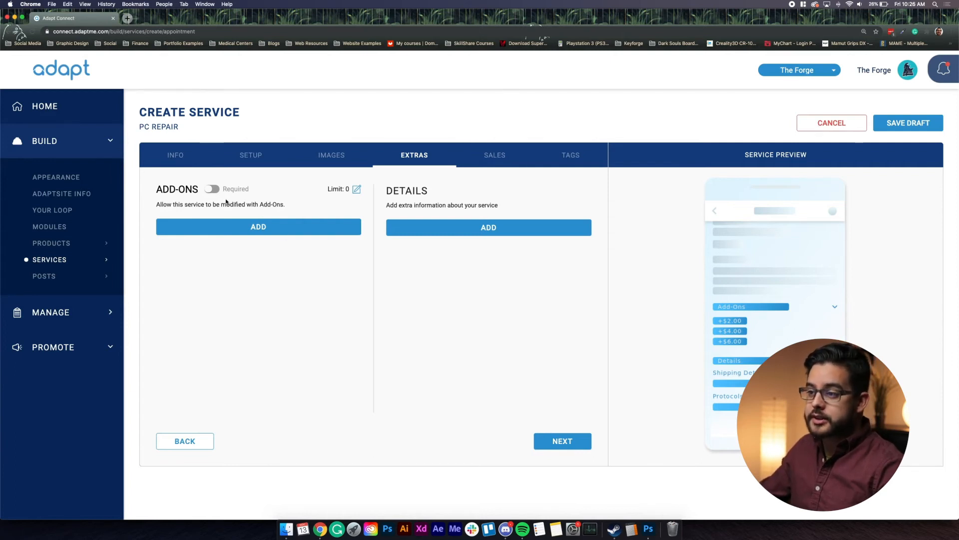
# Step: Create an add-on titled "Anti-virus protection" that adds 10 USD to the total, leaving add-ons optional
pyautogui.click(252, 228)
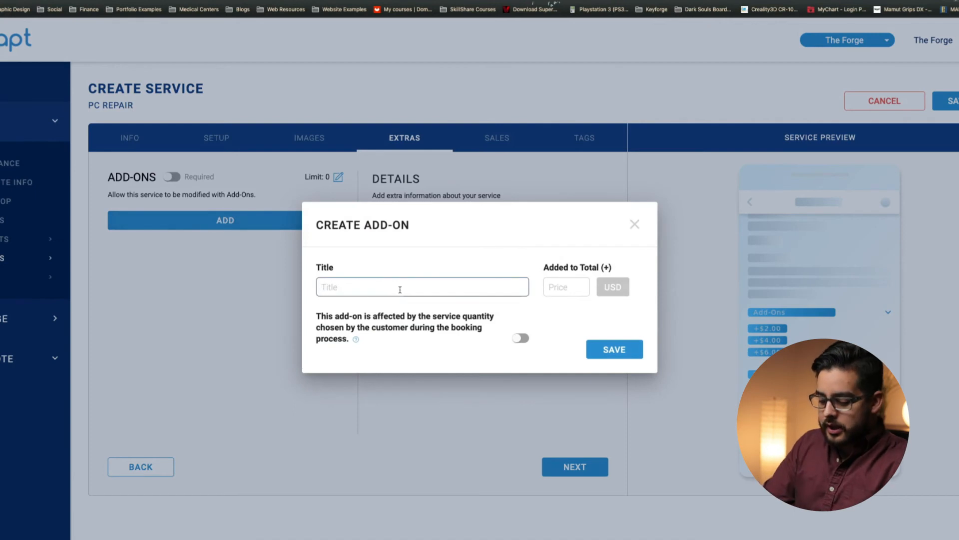
pyautogui.click(400, 290)
pyautogui.write('An')
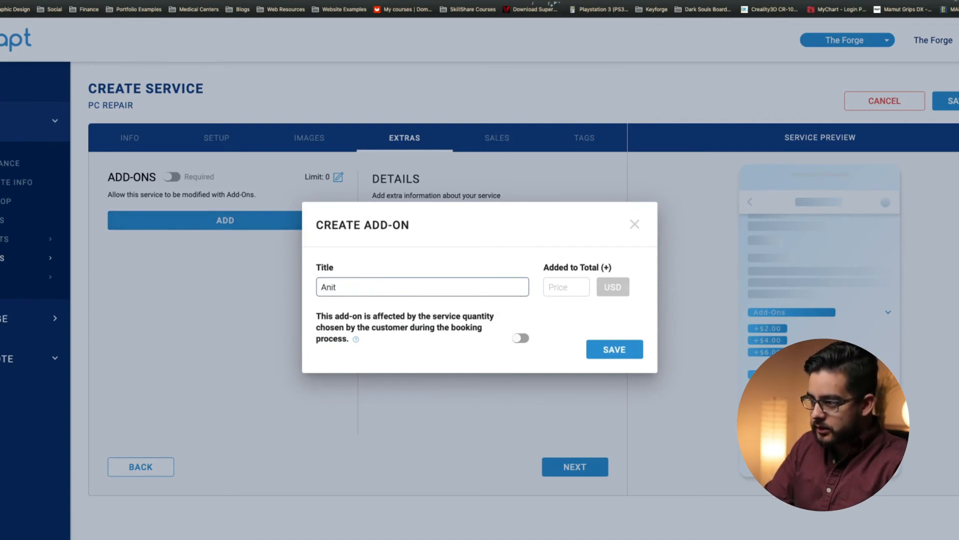
pyautogui.write('ti-vir')
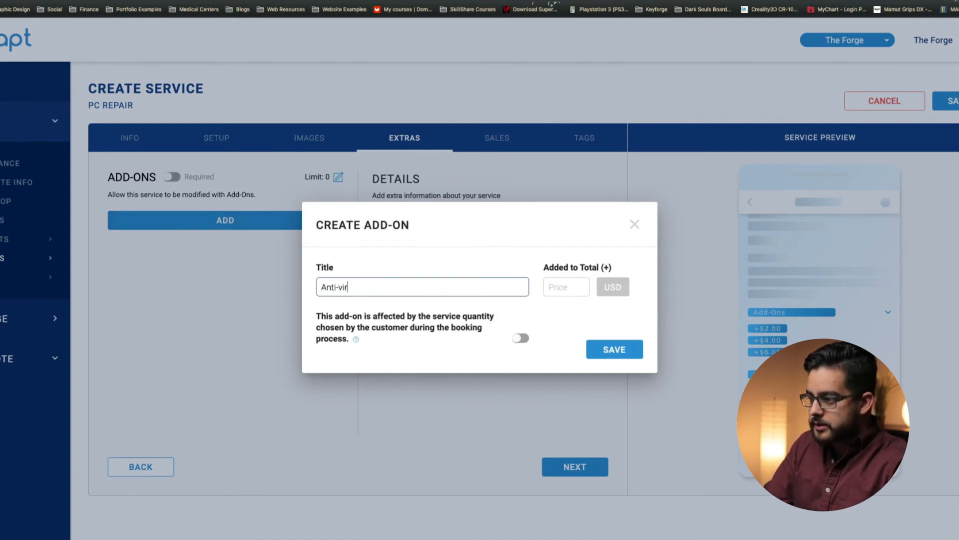
pyautogui.write('us protection')
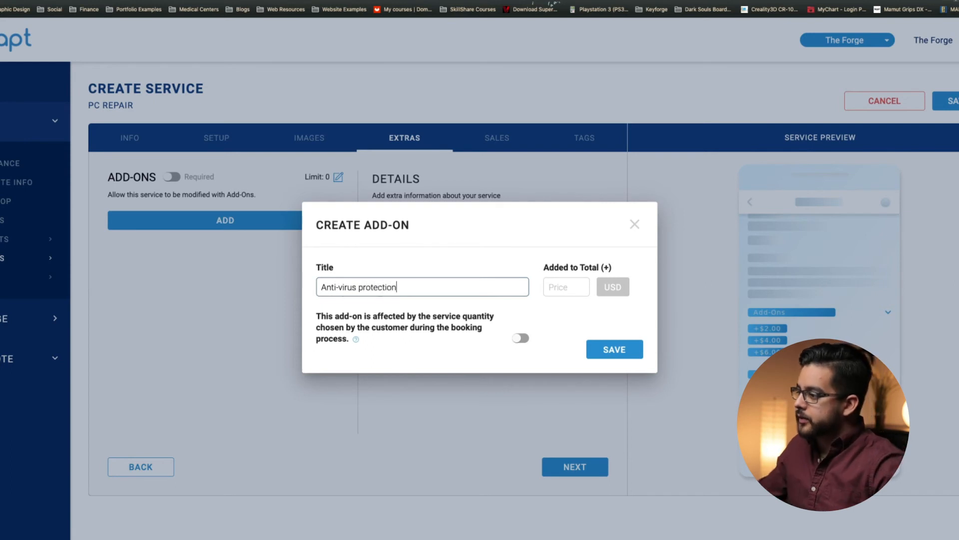
pyautogui.click(560, 285)
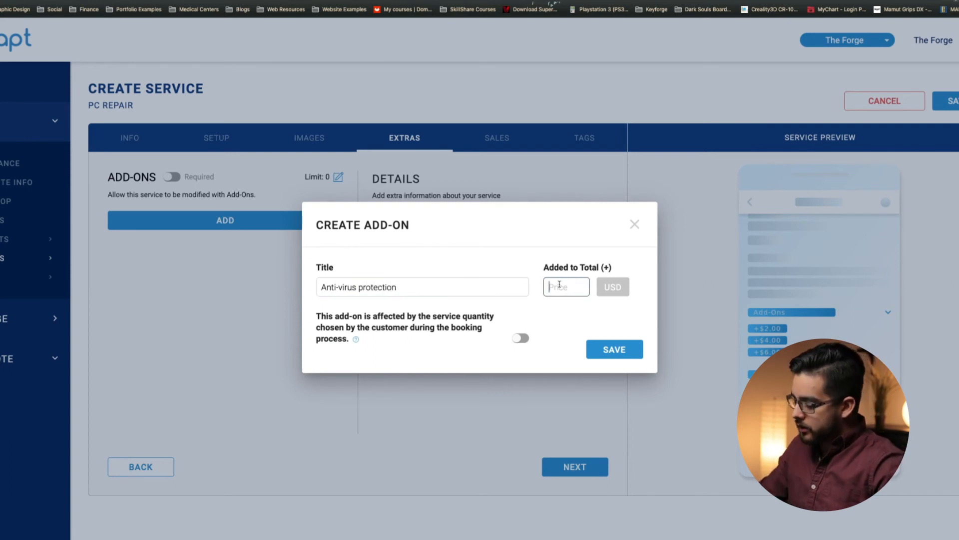
pyautogui.write('10')
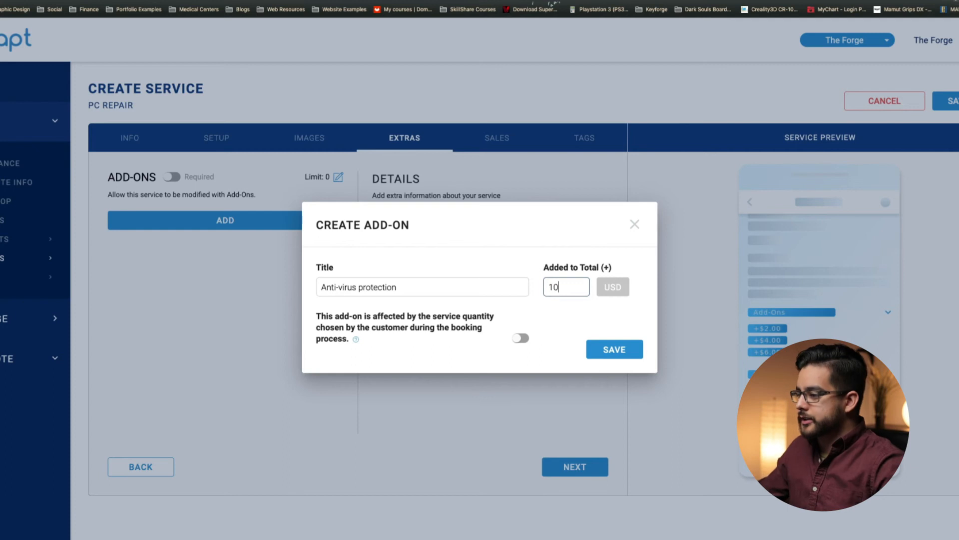
pyautogui.click(606, 350)
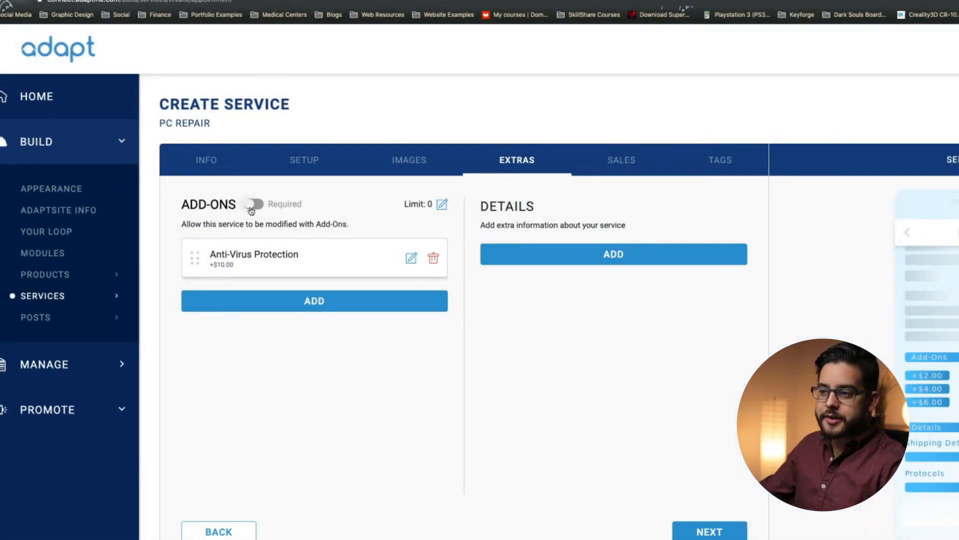
pyautogui.click(256, 204)
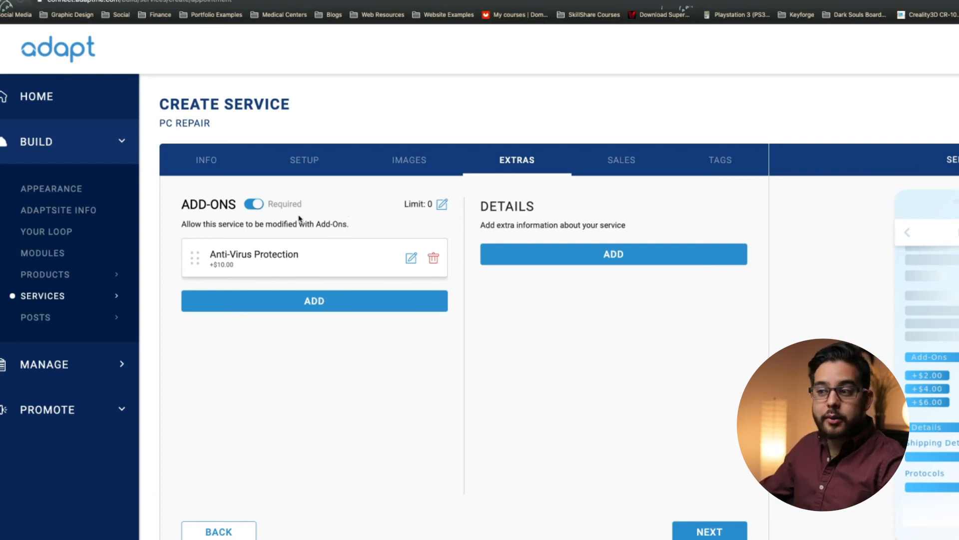
pyautogui.click(258, 207)
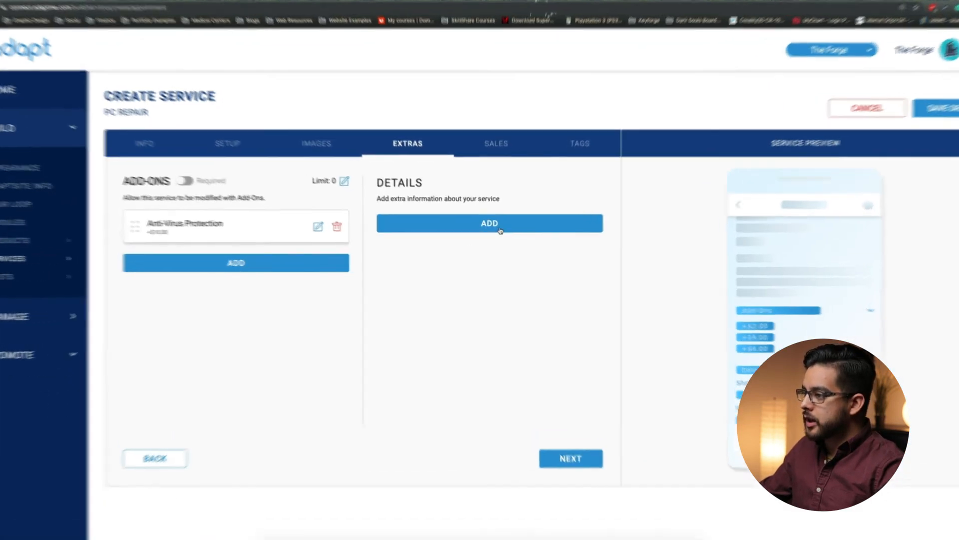
# Step: Add a "Dislclaimer" detail stating that service depends on component compatibility with the motherboard or CPU and that missing part information incurs a fee
pyautogui.click(494, 231)
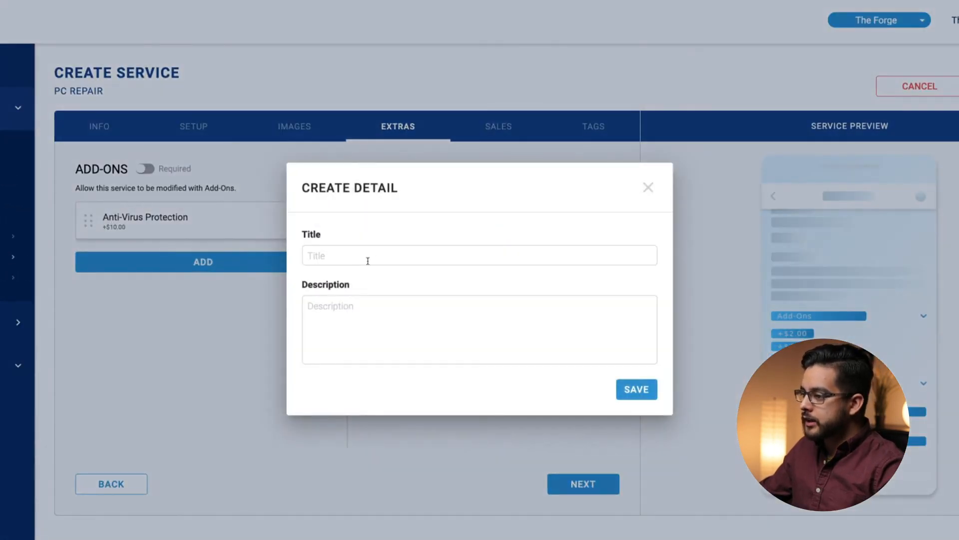
pyautogui.click(398, 265)
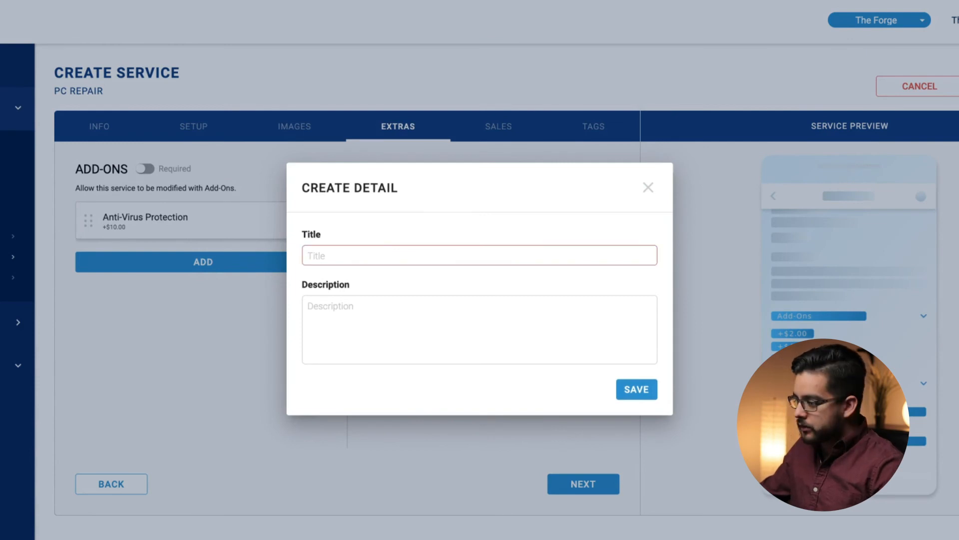
pyautogui.click(346, 317)
pyautogui.write('Note that this service depends on whether your component is compatible with your motherboard or CPU. If you fail to provide us with information for the part you are subject to a fee due to the extension of the service.')
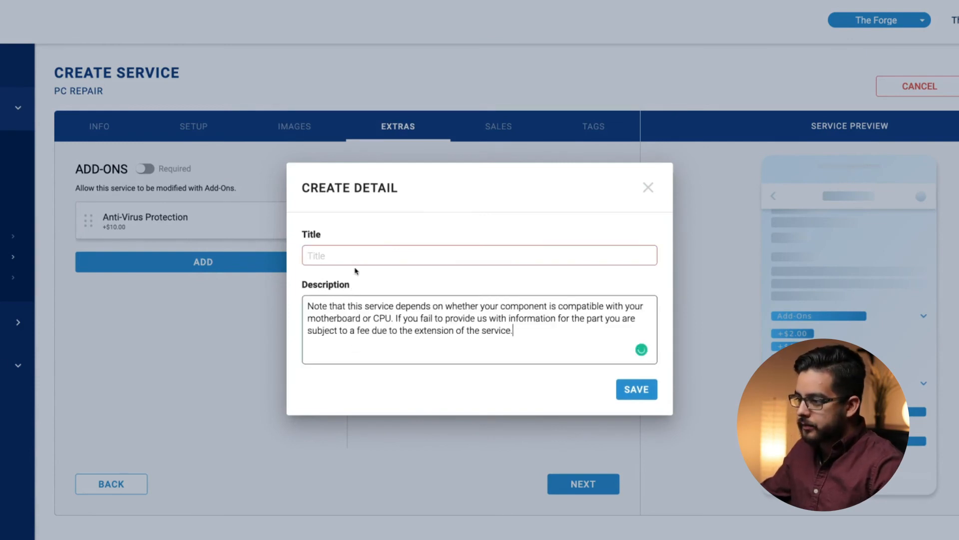
pyautogui.click(335, 251)
pyautogui.write('Dis')
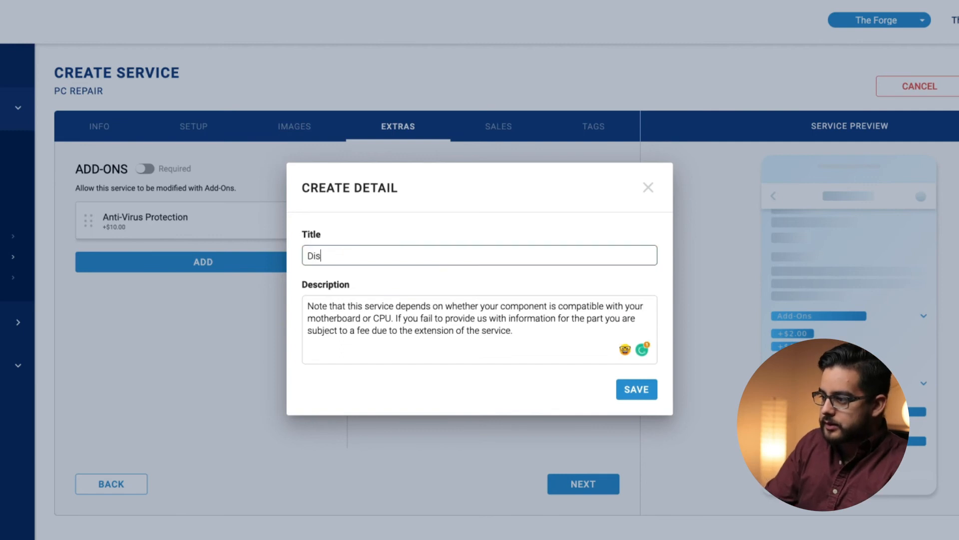
pyautogui.write('claimer')
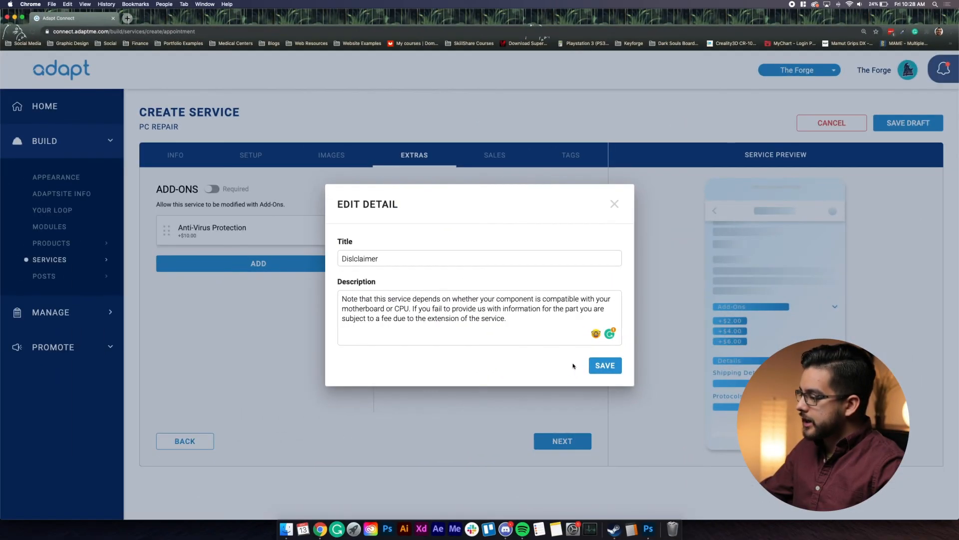
pyautogui.click(601, 368)
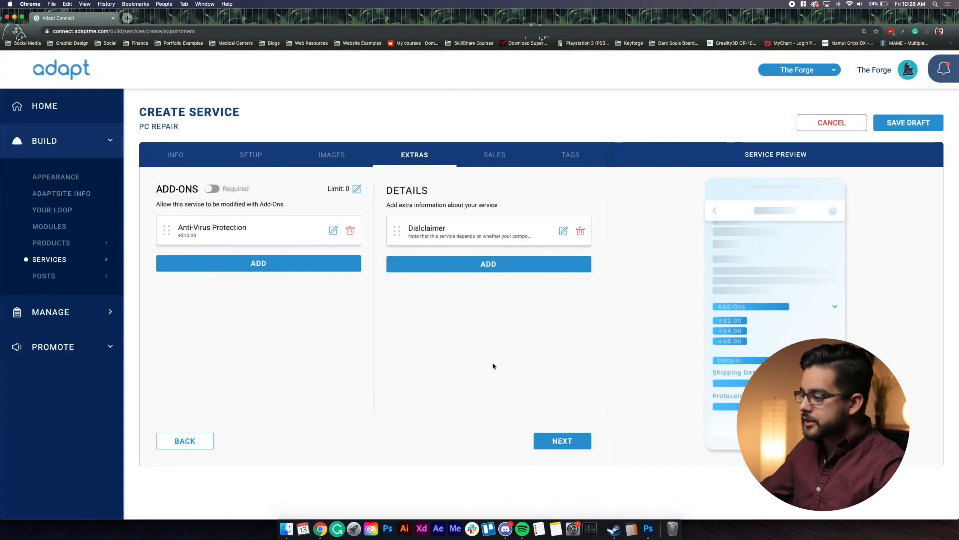
# Step: Skip the sales promotion, tag the service with PC Gaming, PC Repair, PC Building and PC Accessories, and save it to the services list
pyautogui.click(562, 442)
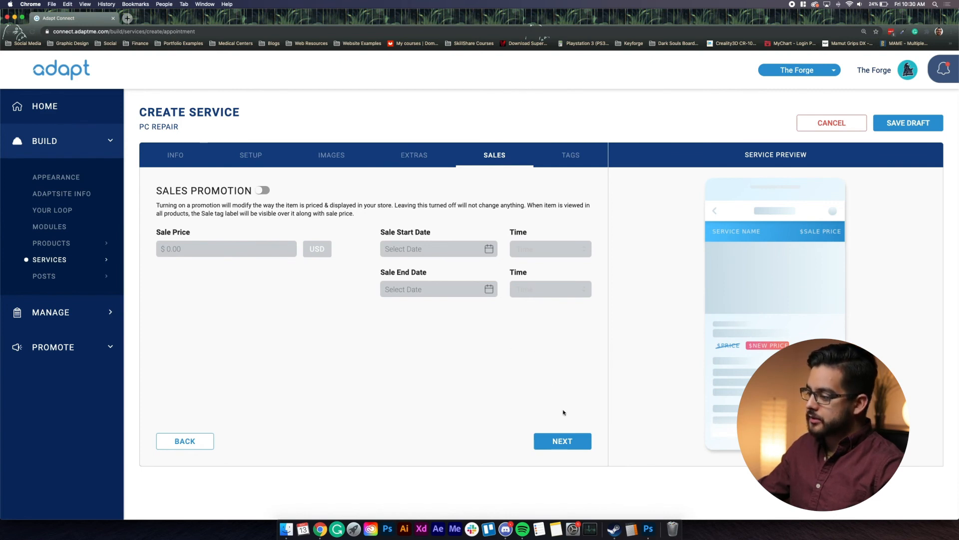
pyautogui.click(563, 440)
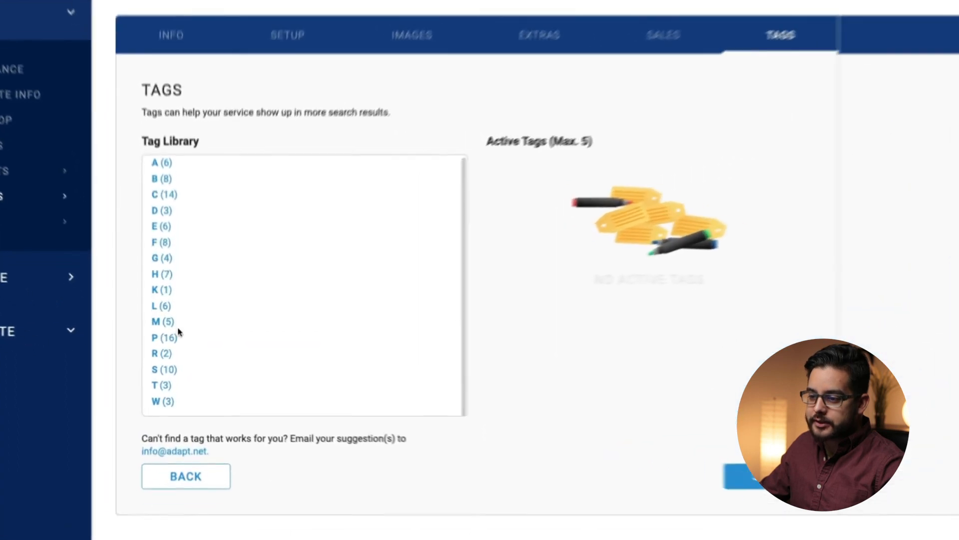
pyautogui.click(166, 345)
pyautogui.scroll(-2, 195, 368)
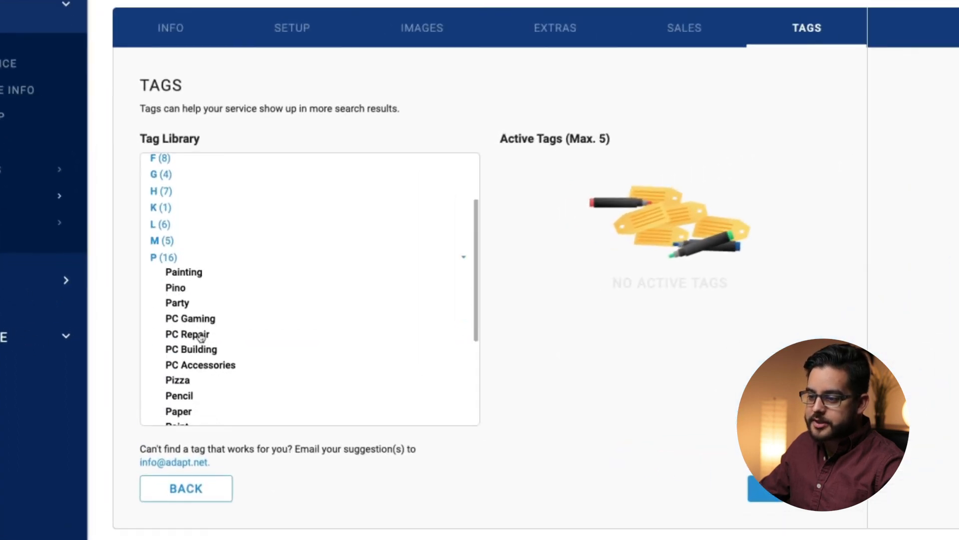
pyautogui.click(202, 321)
pyautogui.click(202, 334)
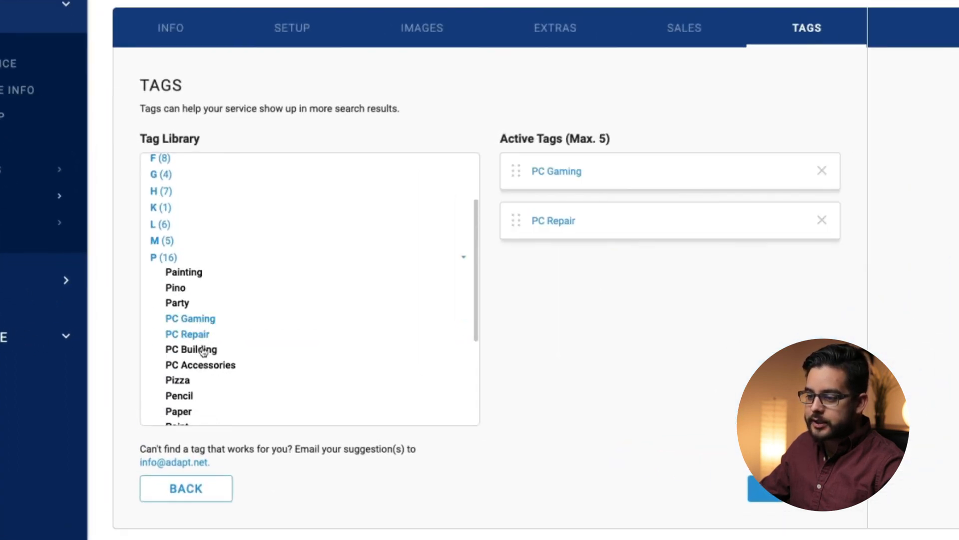
pyautogui.click(204, 350)
pyautogui.click(201, 366)
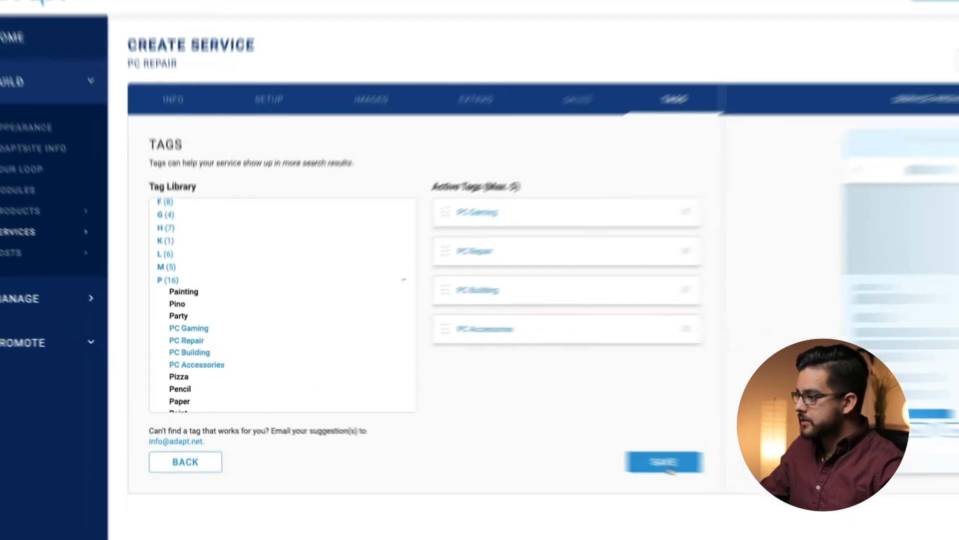
pyautogui.click(799, 492)
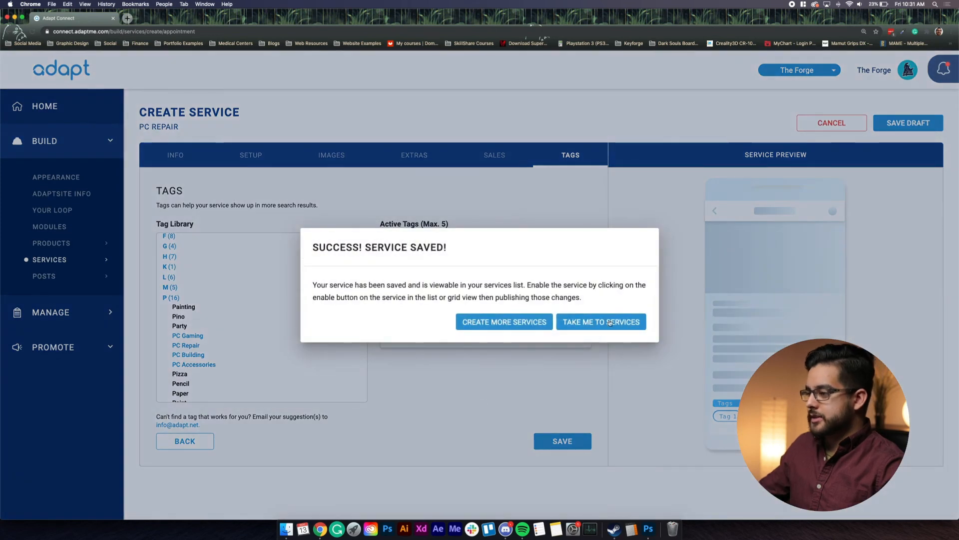
pyautogui.click(569, 320)
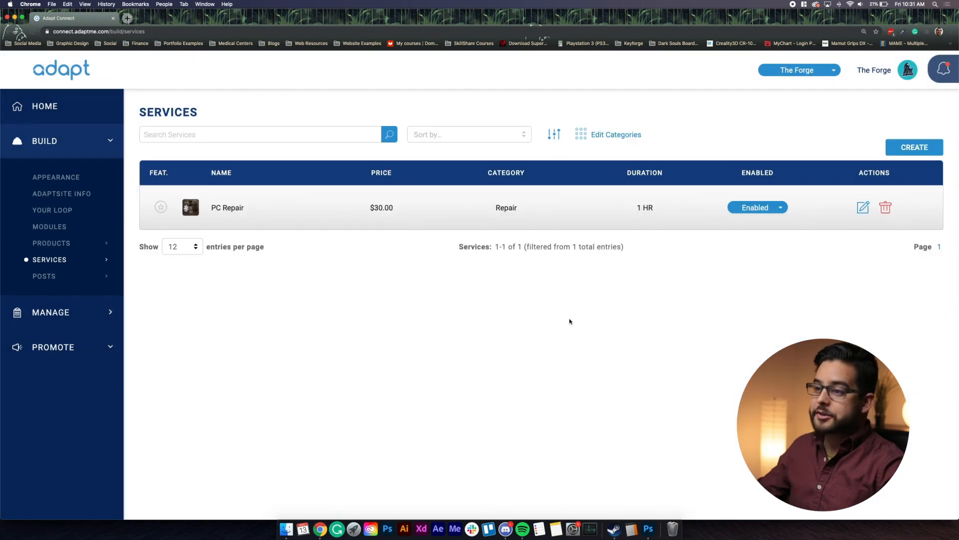